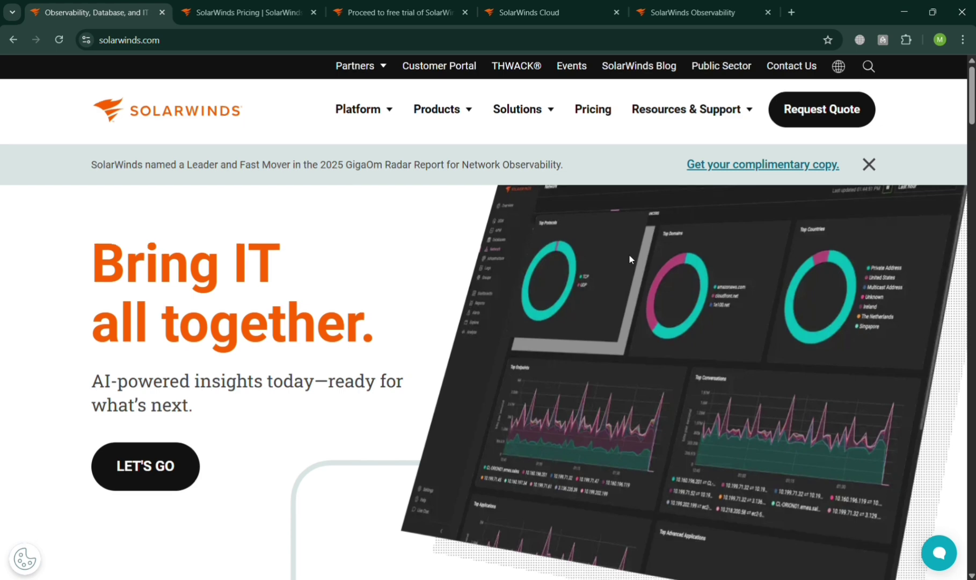
- Look through the SolarWinds home page, from the observability capabilities to the operational resilience and trusted companies sections
scroll(629, 255, down, 1)
scroll(629, 254, up, 1)
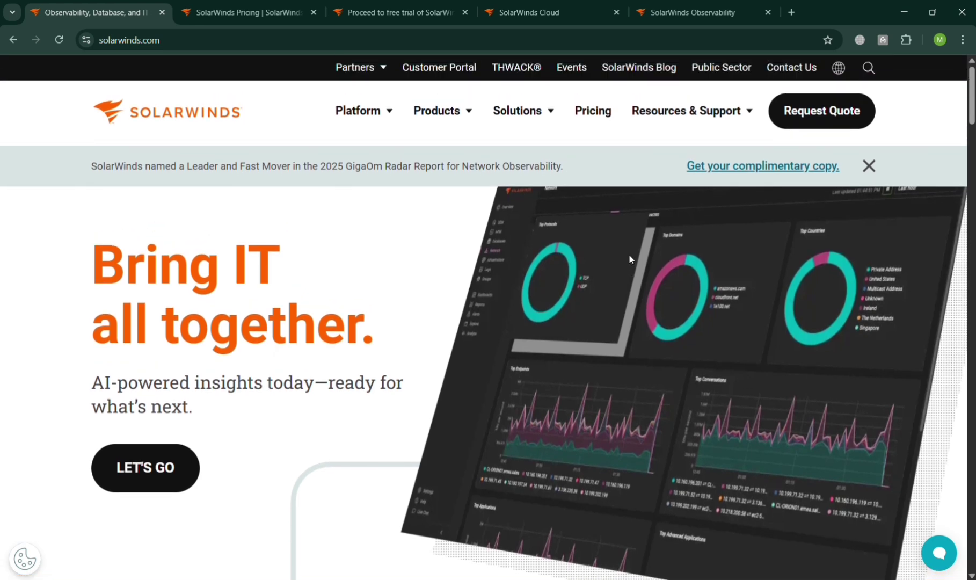
scroll(629, 254, down, 3)
scroll(629, 255, down, 5)
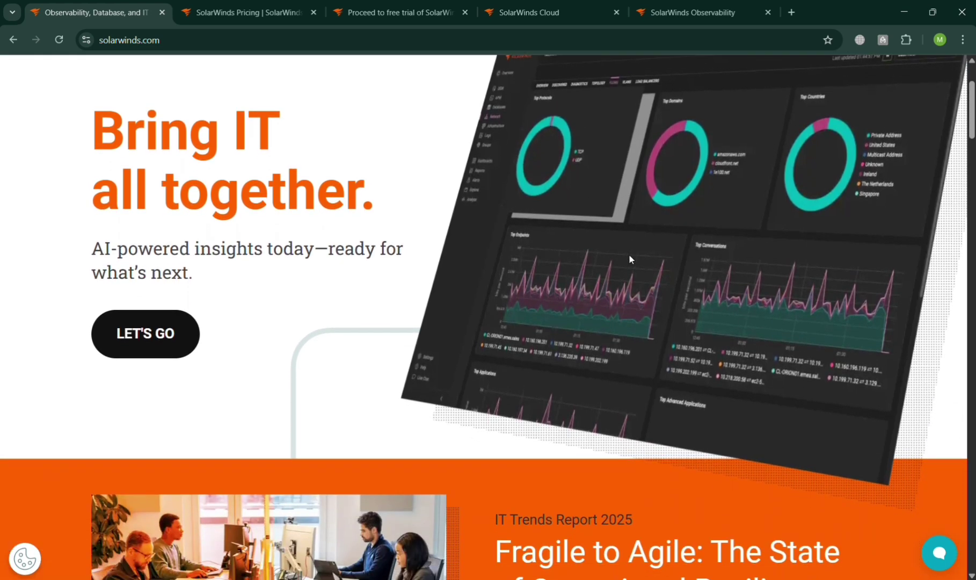
scroll(629, 255, down, 6)
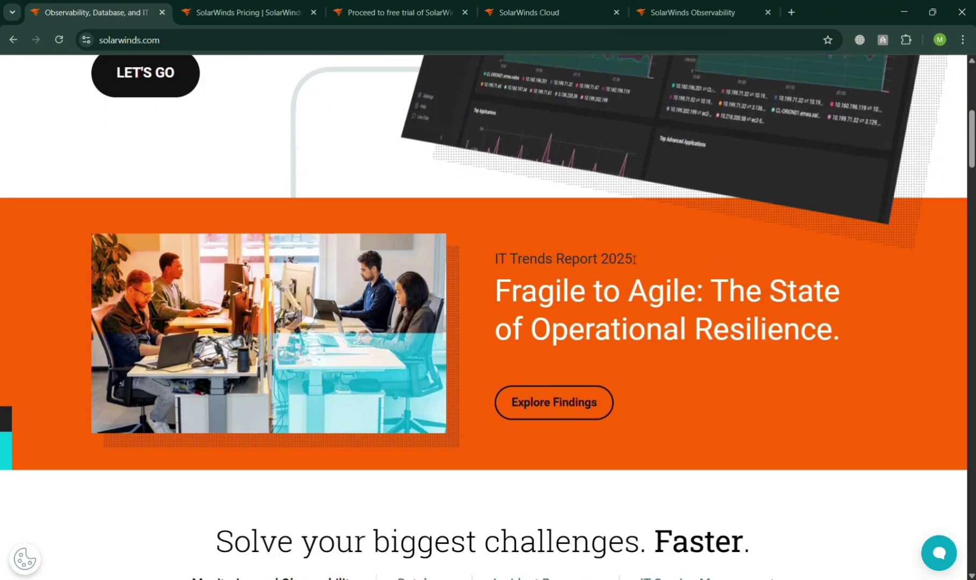
scroll(630, 259, down, 5)
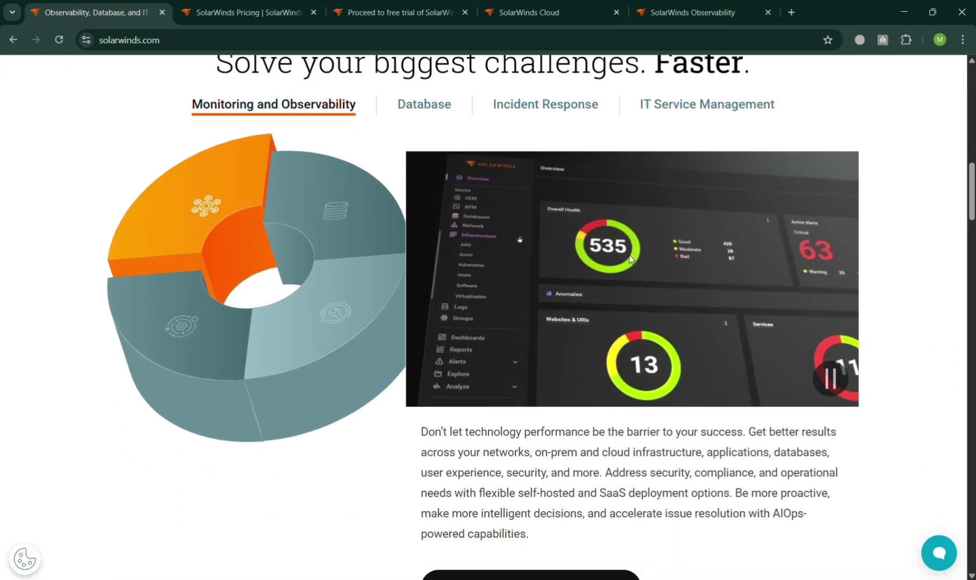
scroll(629, 258, down, 2)
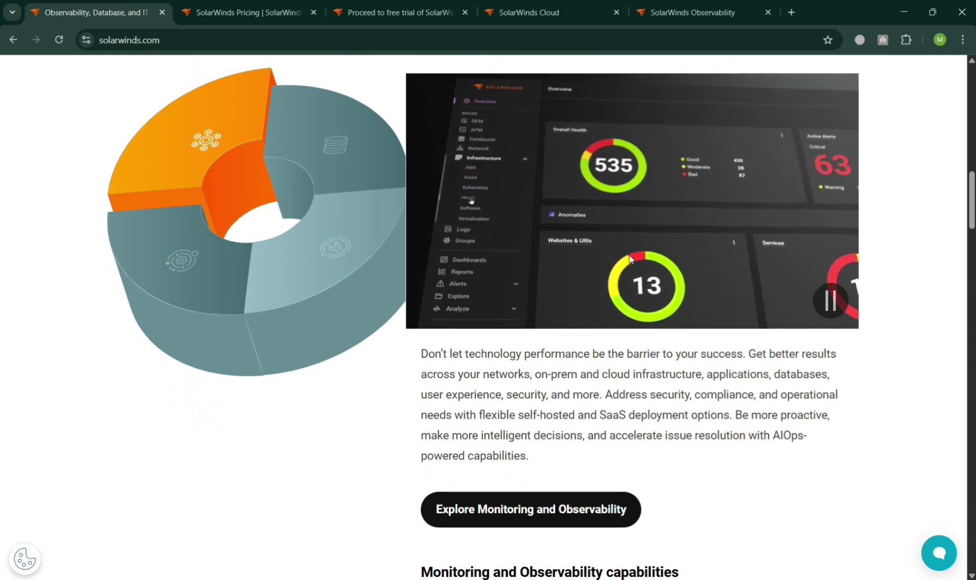
scroll(629, 259, down, 3)
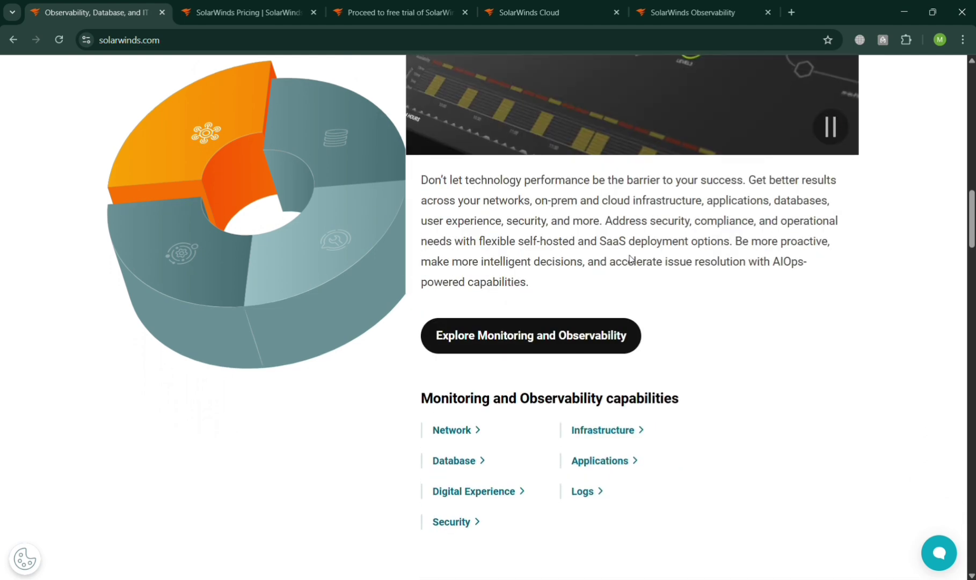
scroll(629, 259, down, 6)
scroll(630, 259, down, 10)
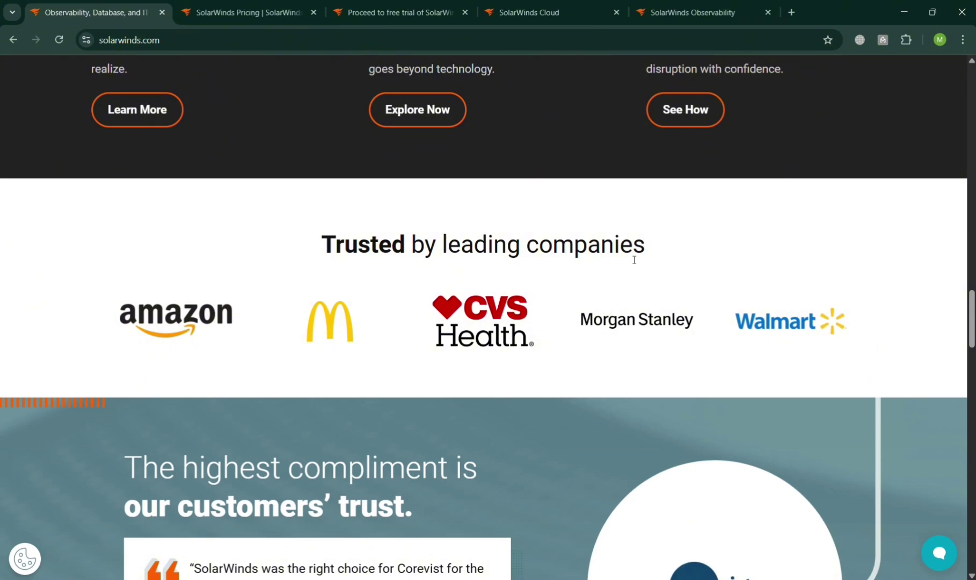
scroll(631, 260, up, 5)
scroll(630, 259, up, 13)
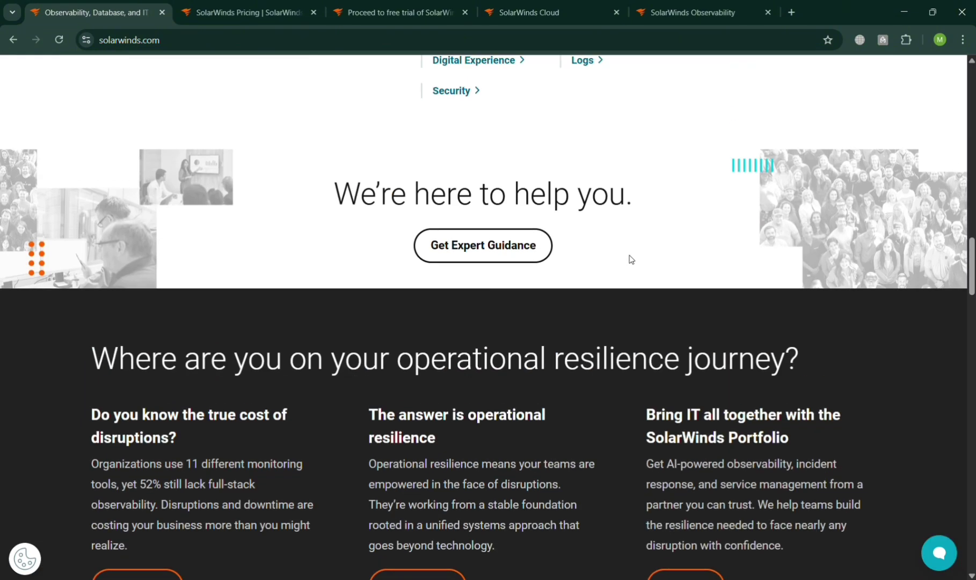
scroll(629, 258, up, 15)
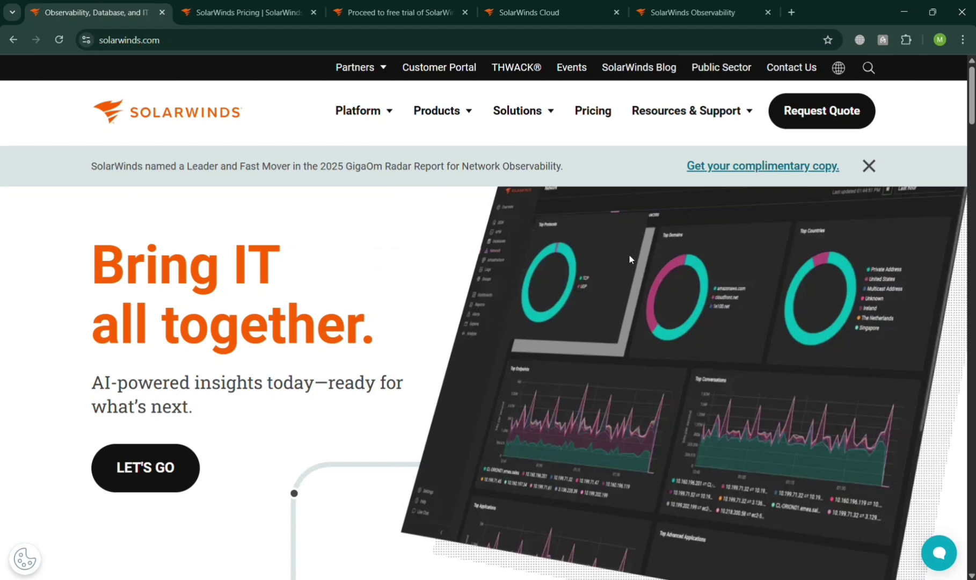
- Review the Platform, Products and Solutions offerings listed in the home page's site navigation
click(397, 119)
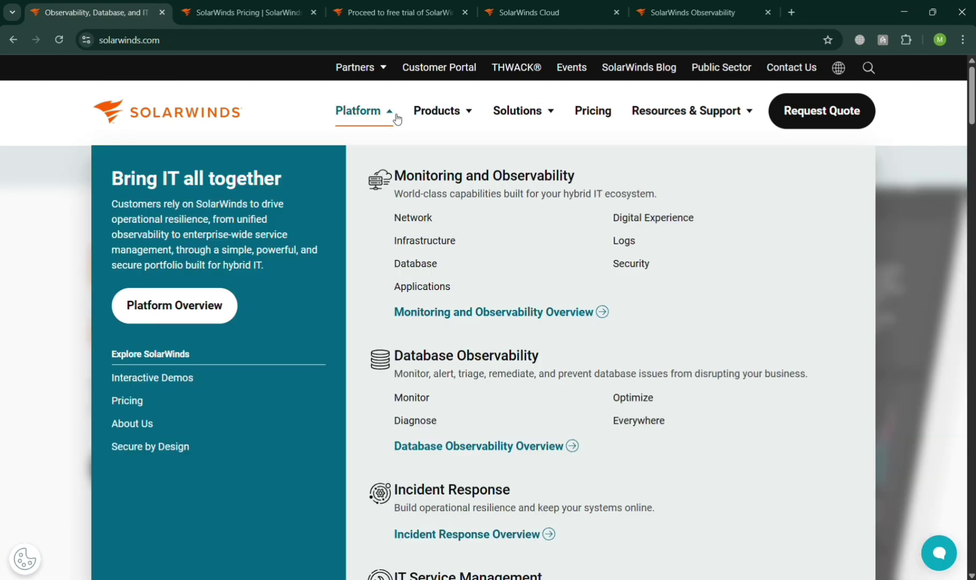
click(396, 119)
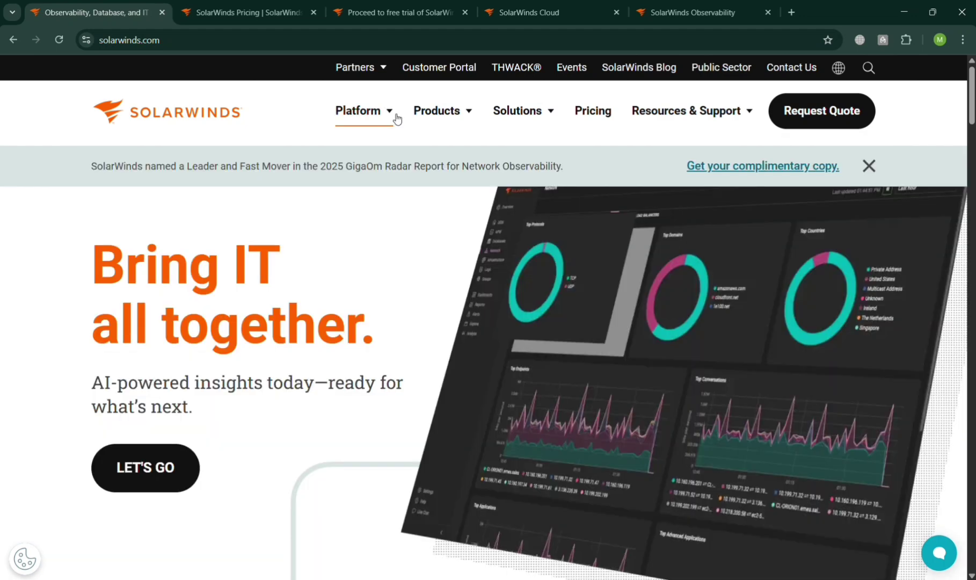
click(473, 112)
click(472, 112)
click(554, 110)
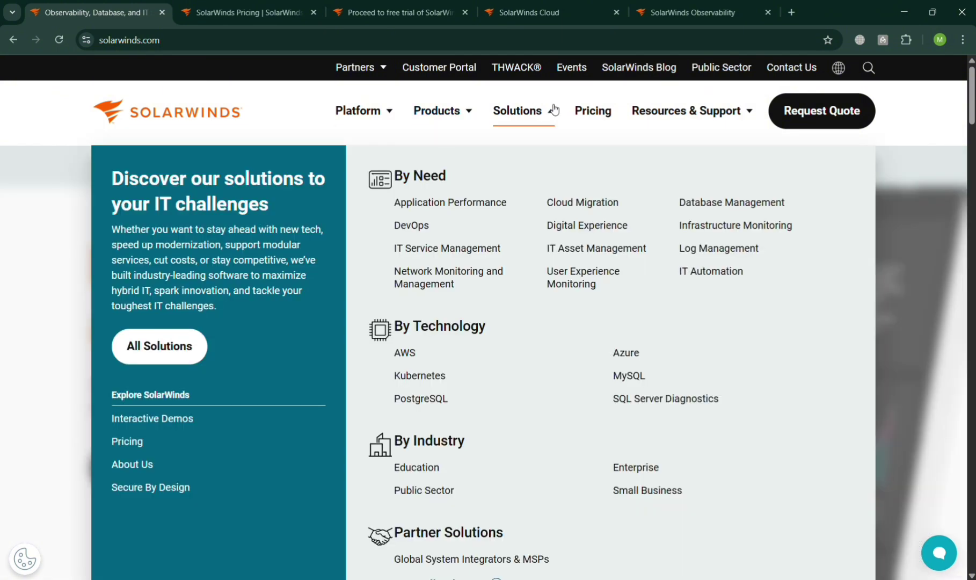
click(554, 110)
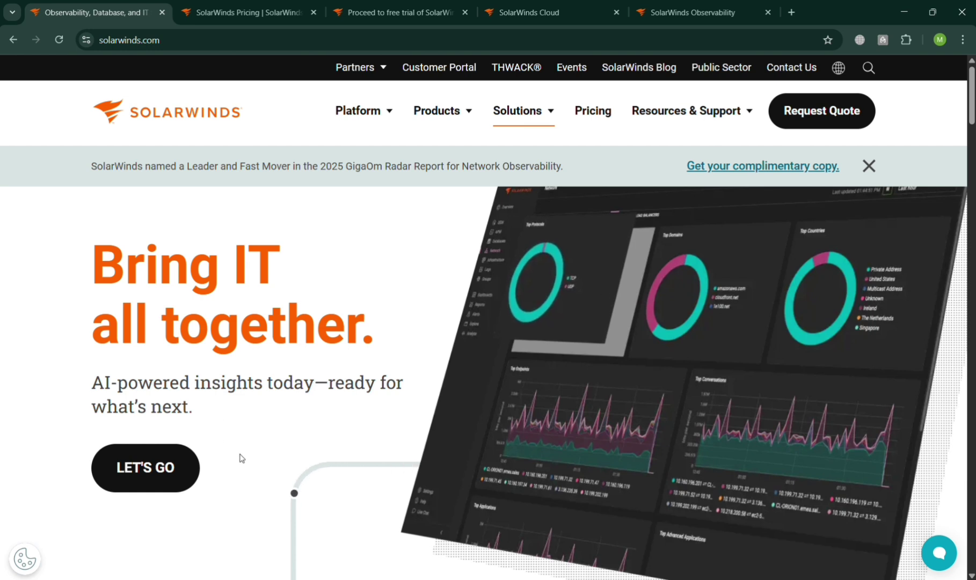
- Dismiss the GigaOm Radar Report announcement banner on the home page
click(869, 166)
scroll(713, 299, down, 1)
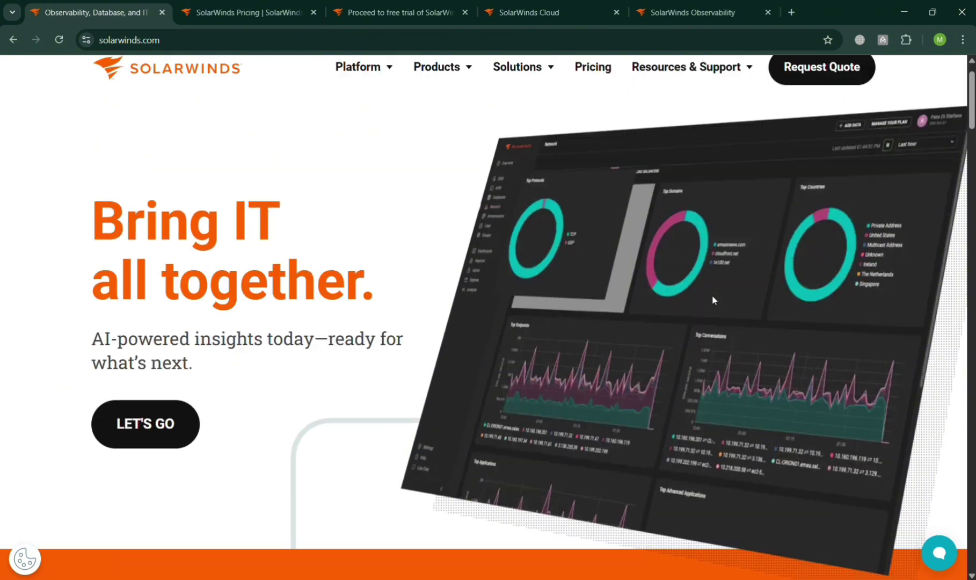
scroll(712, 298, up, 1)
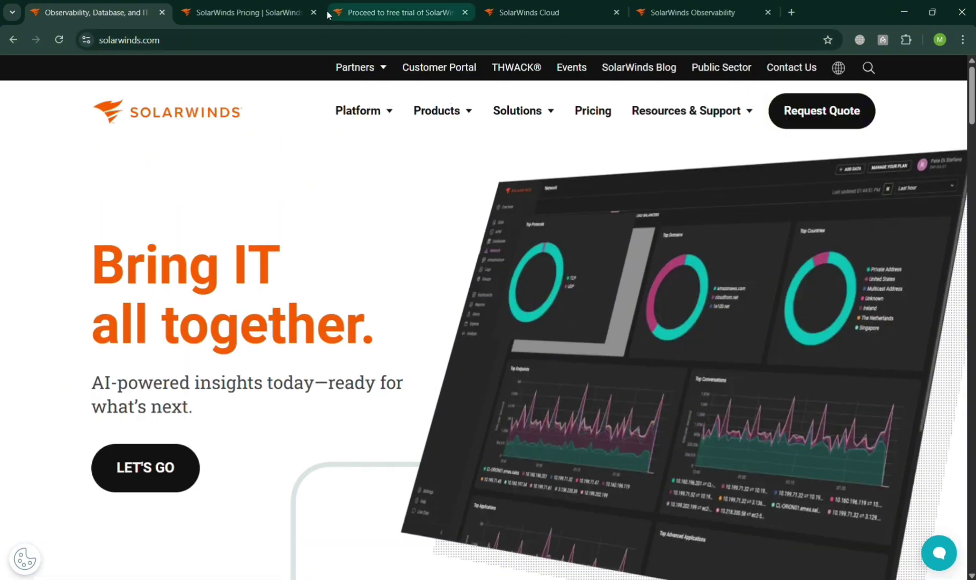
- Examine the SolarWinds pricing page, covering the starting prices per category and the products filtered by deployment
click(285, 4)
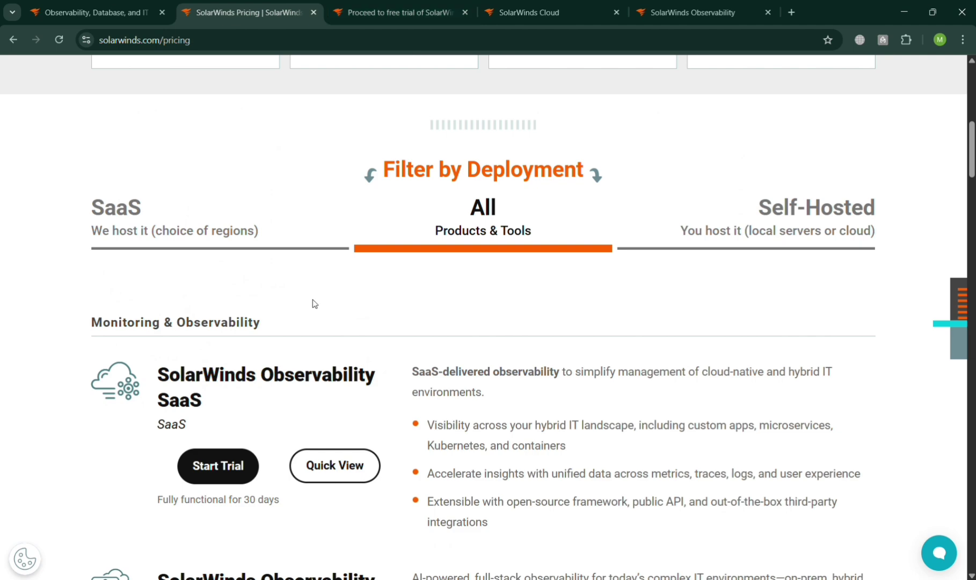
scroll(507, 222, up, 2)
scroll(506, 222, up, 5)
scroll(504, 220, down, 1)
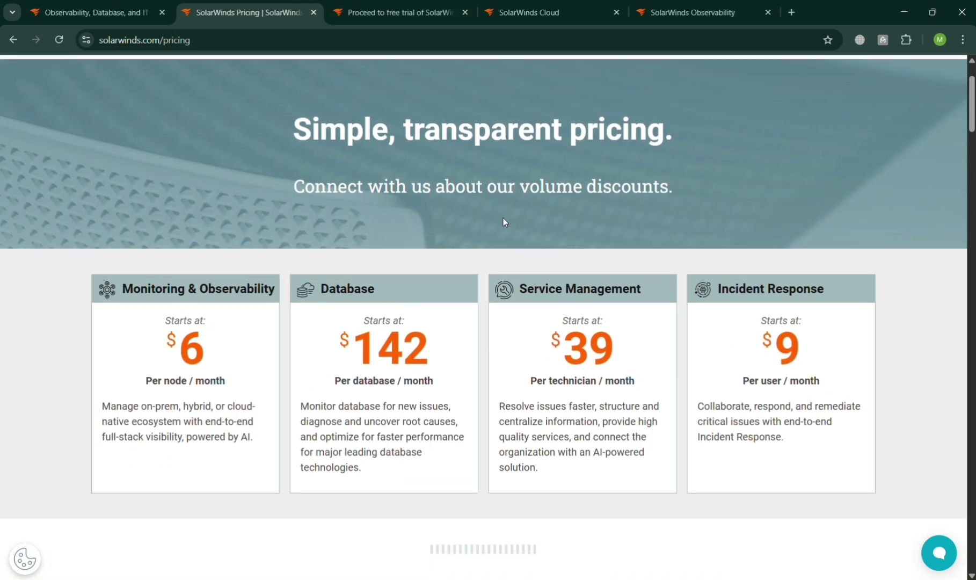
scroll(503, 218, down, 4)
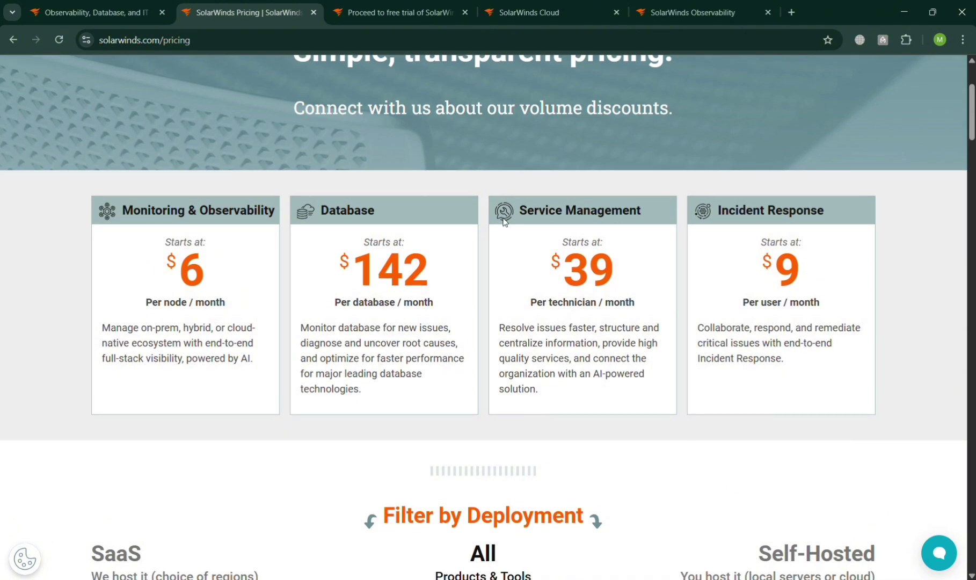
scroll(505, 221, down, 4)
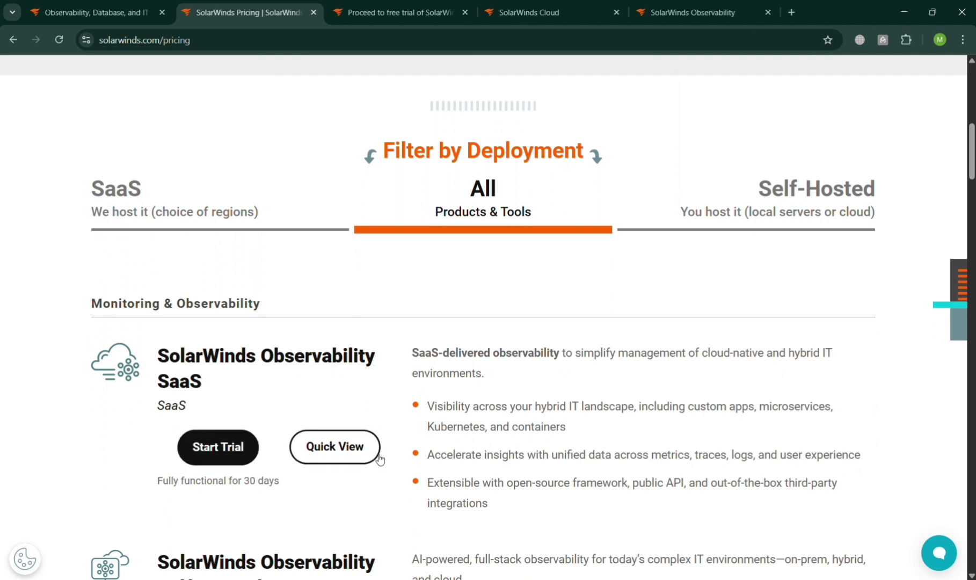
- Review the fields of the Observability SaaS free-trial registration form and the SolarWinds Cloud login page
click(394, 11)
scroll(418, 328, down, 1)
scroll(418, 328, down, 2)
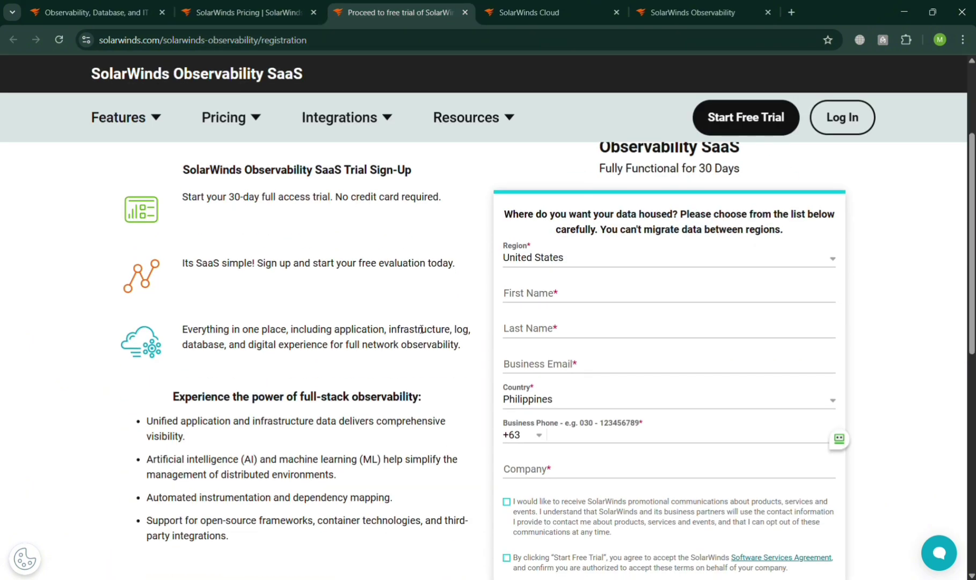
scroll(418, 328, up, 1)
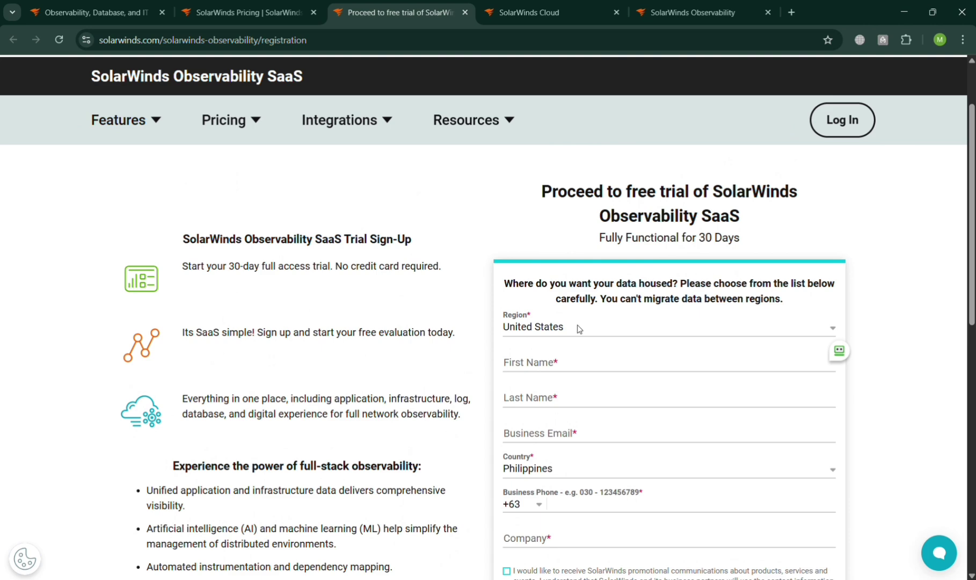
scroll(671, 346, down, 1)
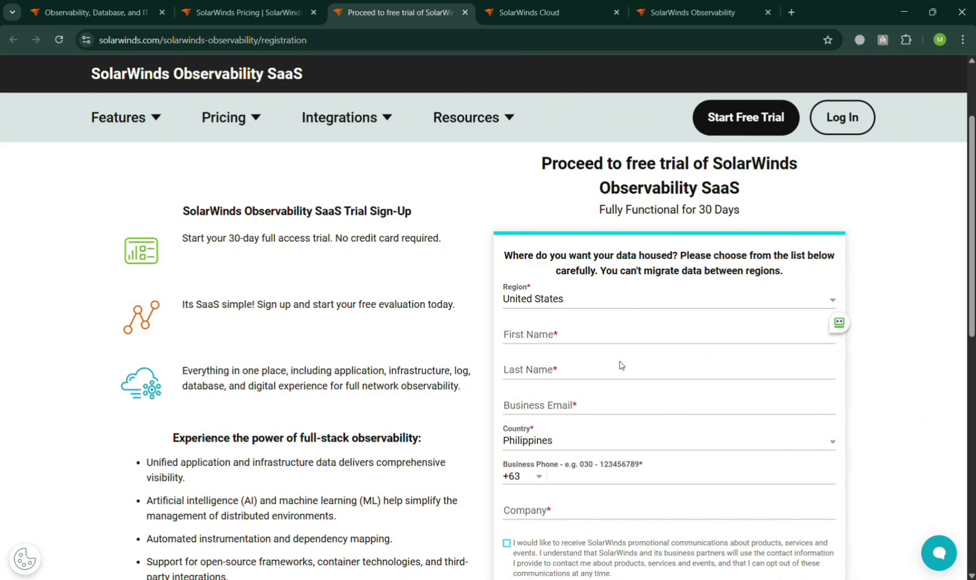
scroll(621, 365, down, 3)
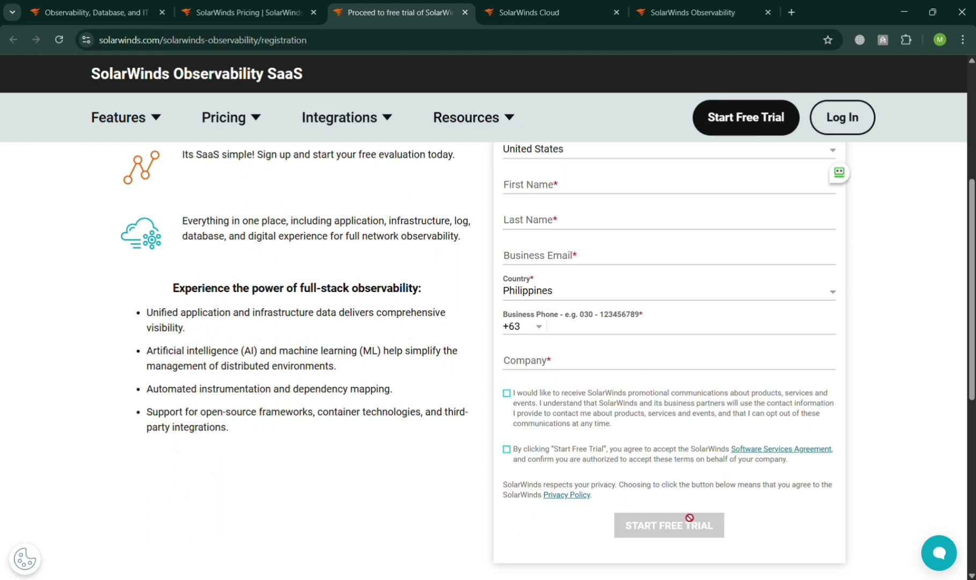
click(523, 3)
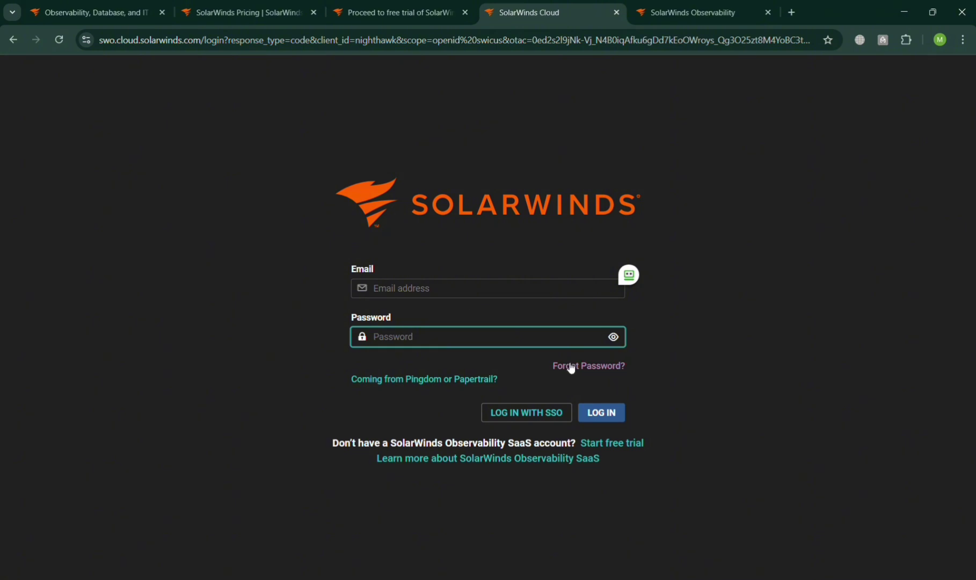
- Bring up the SolarWinds Observability setup page and review its Digital Experience and APM monitoring options
click(685, 10)
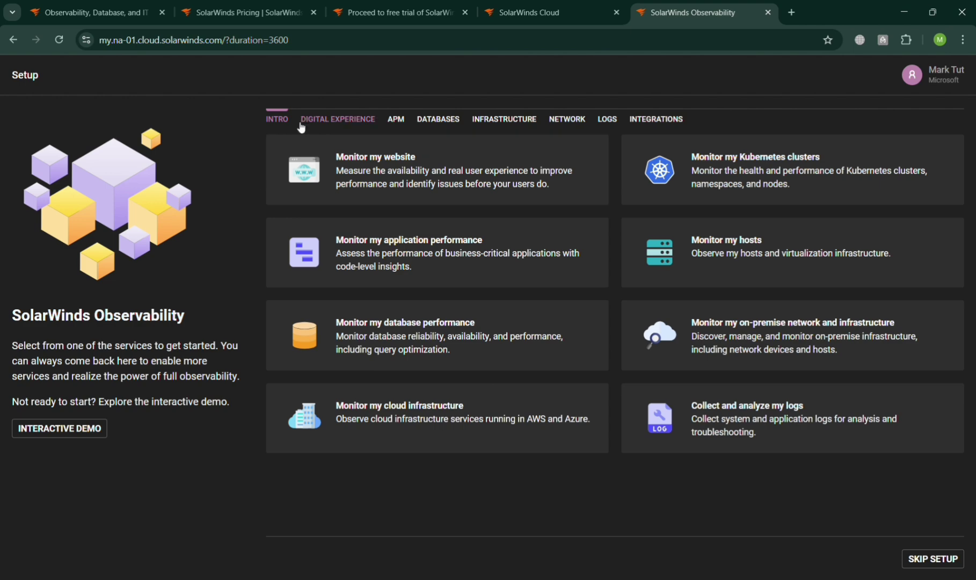
click(330, 121)
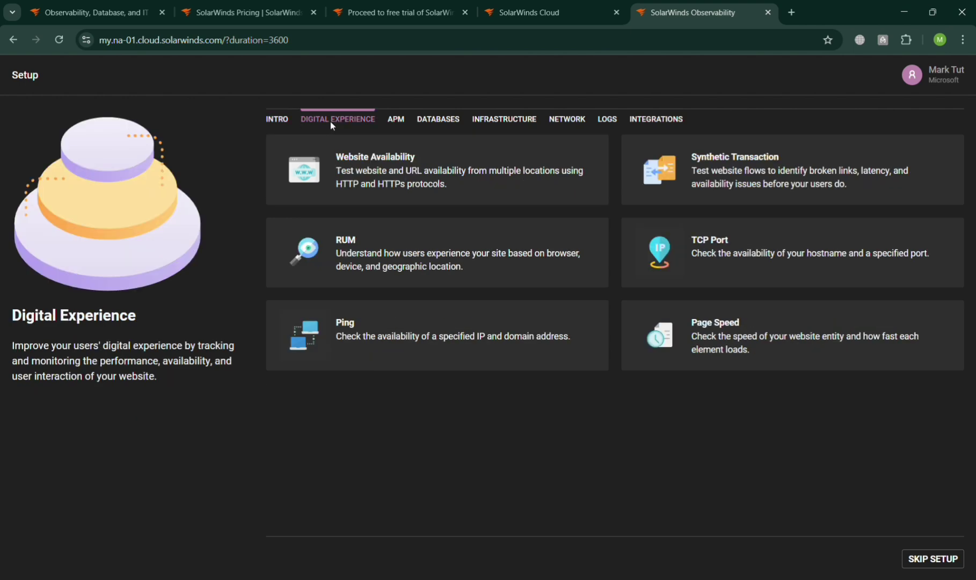
click(408, 120)
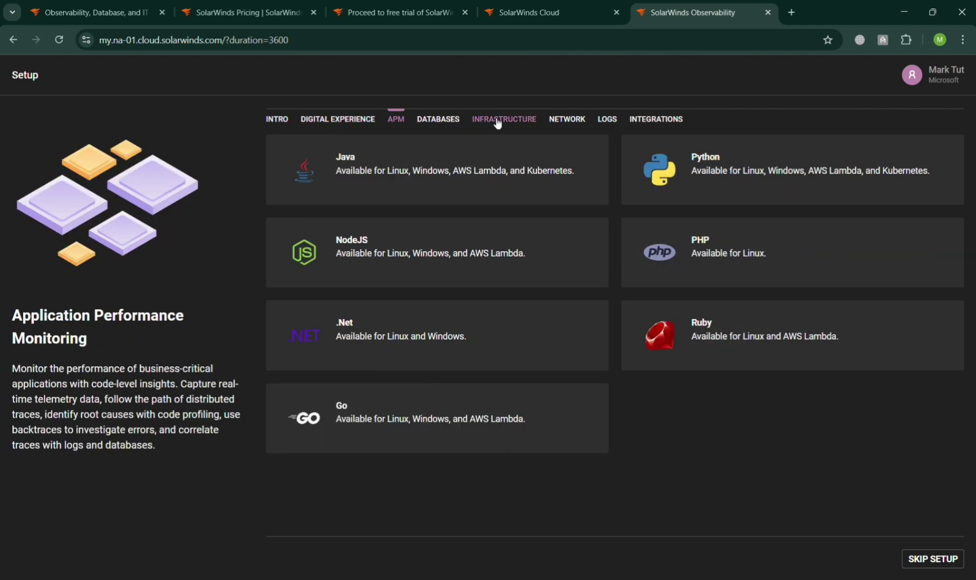
- Start a Website Availability setup from the Digital Experience options, with the name Youtube and the URL youtube.com
click(340, 121)
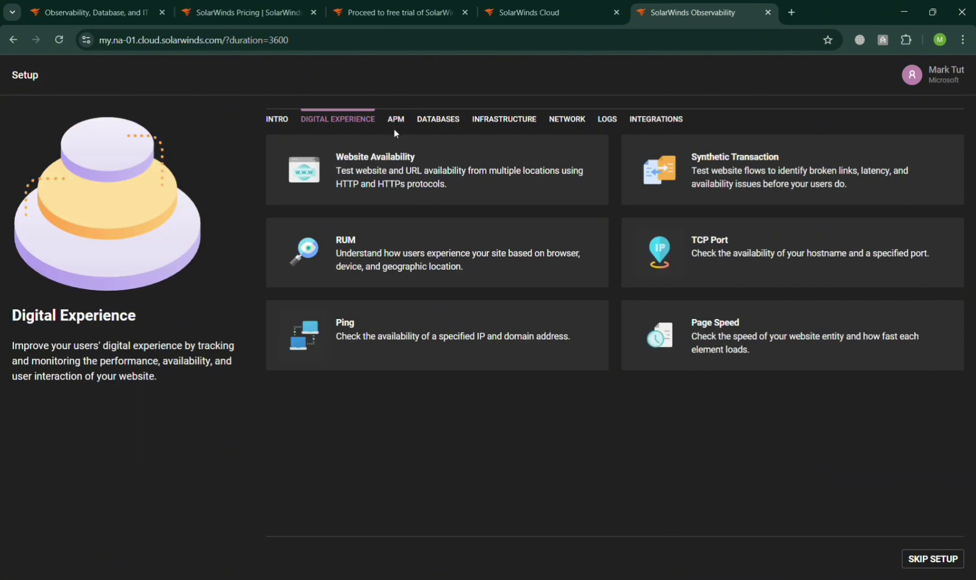
click(443, 176)
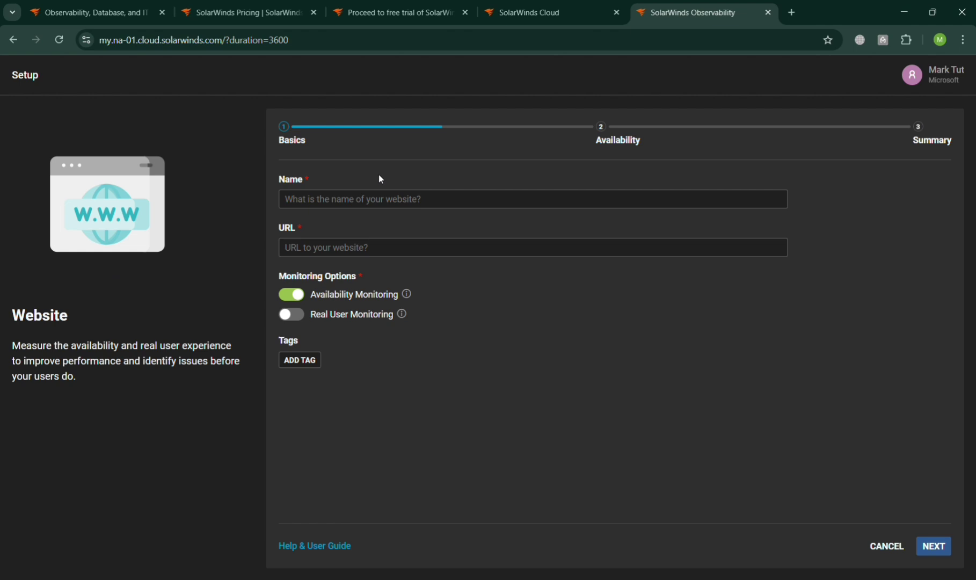
click(465, 203)
text(Yo)
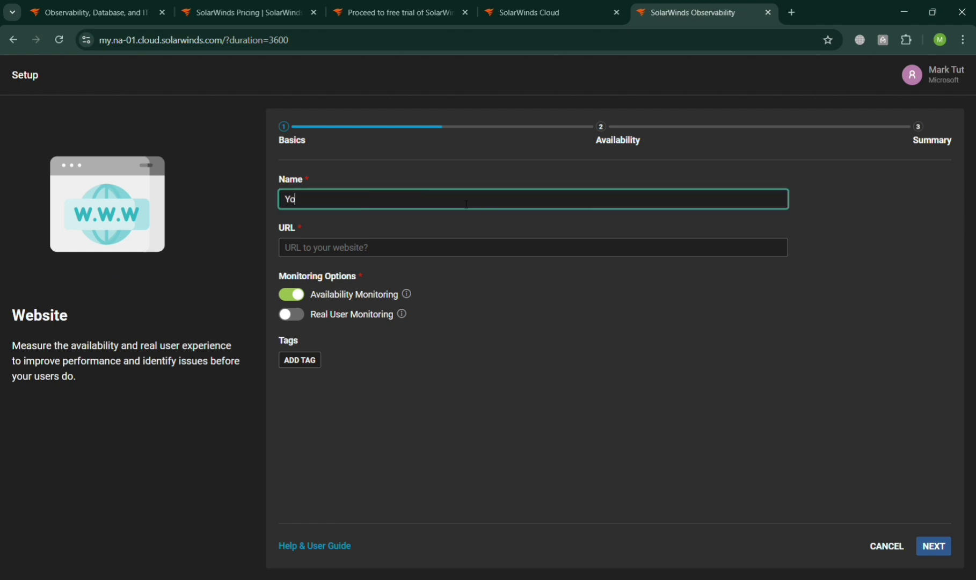
text(utube)
click(466, 248)
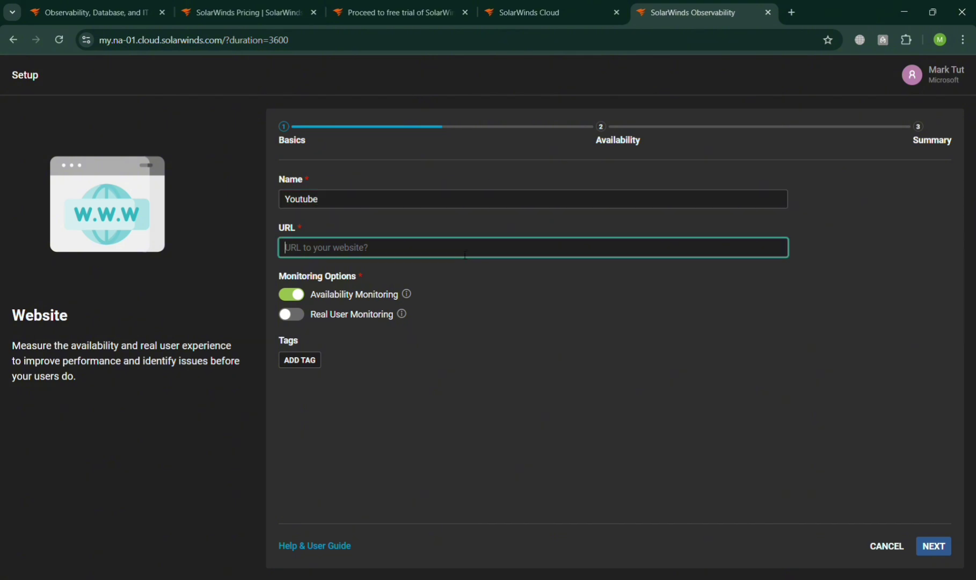
text(youtube.com)
click(400, 349)
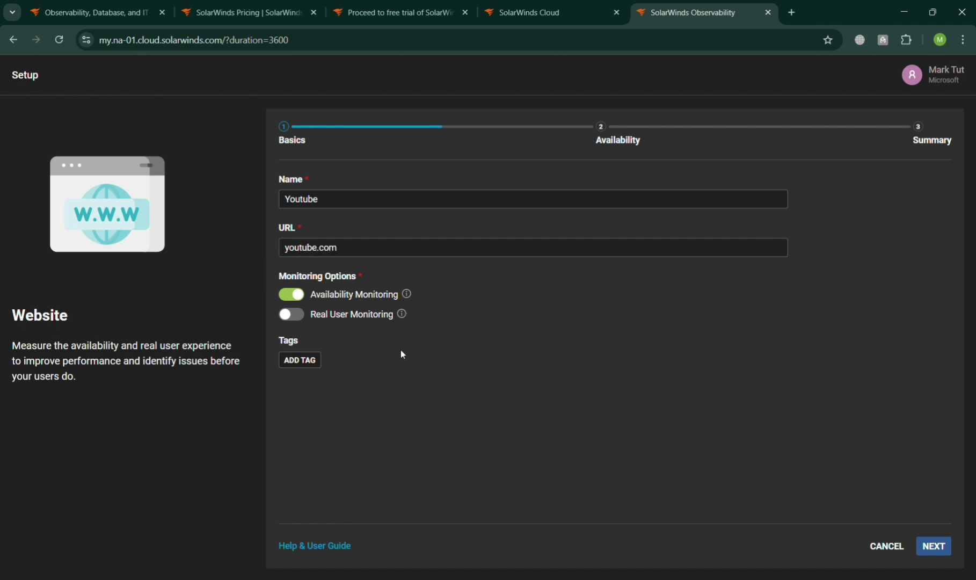
click(290, 321)
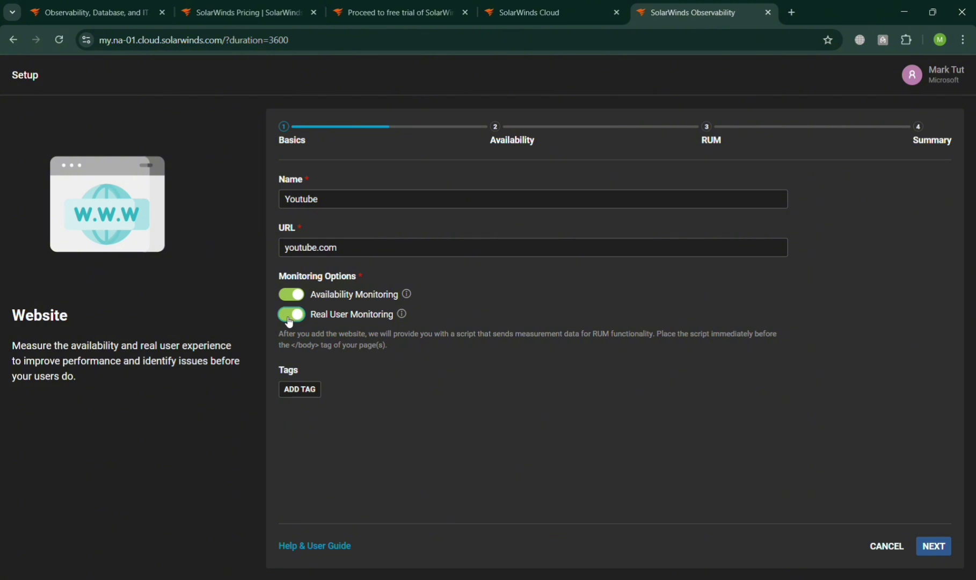
click(290, 317)
click(298, 369)
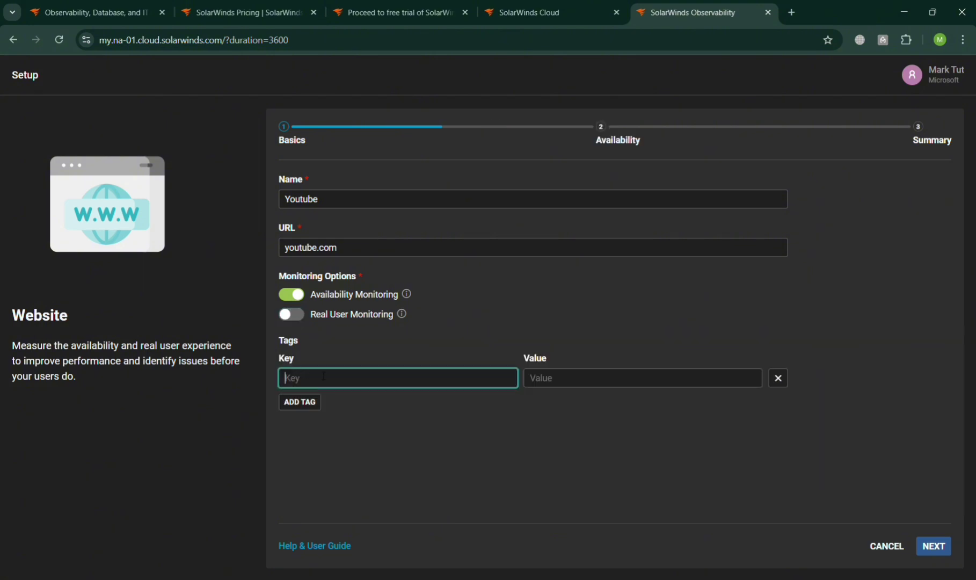
text(Media)
click(786, 378)
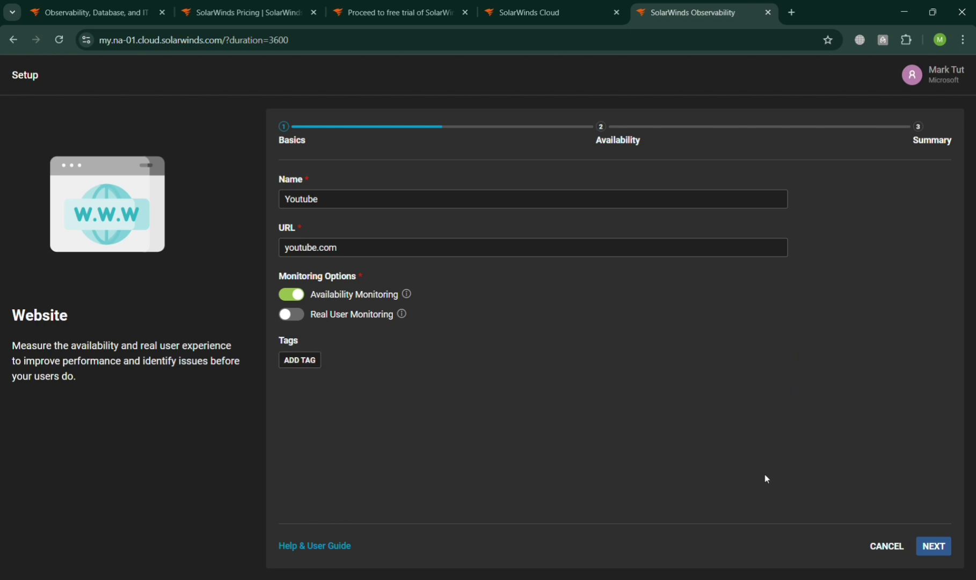
- Continue to the availability settings and set the tests to run from the Asia, North America and South America AWS regions
click(934, 546)
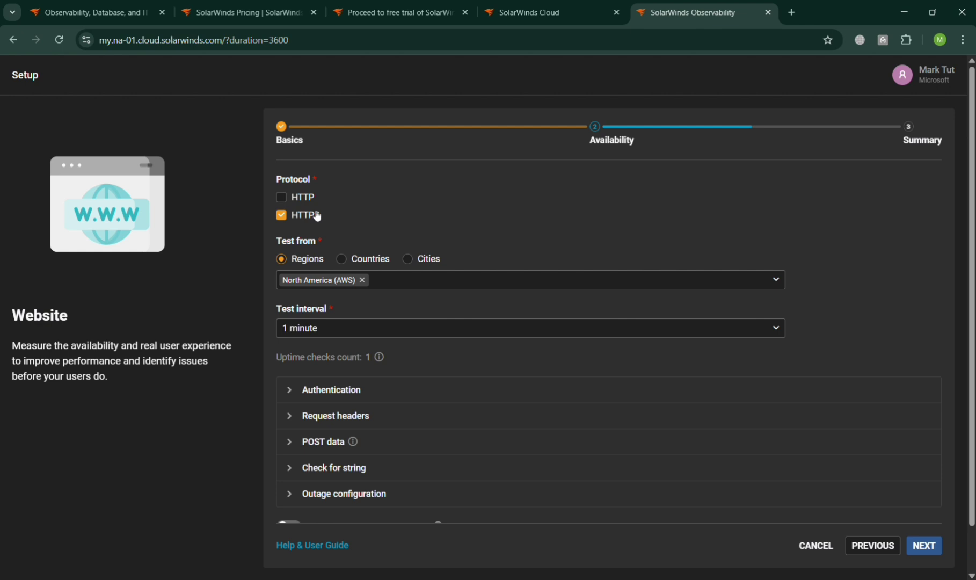
click(346, 263)
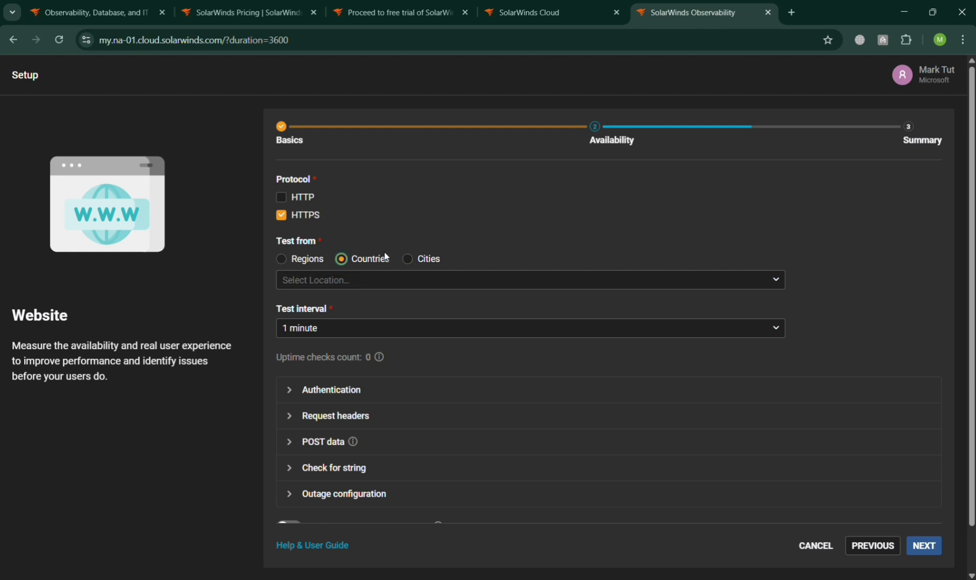
click(314, 263)
click(328, 278)
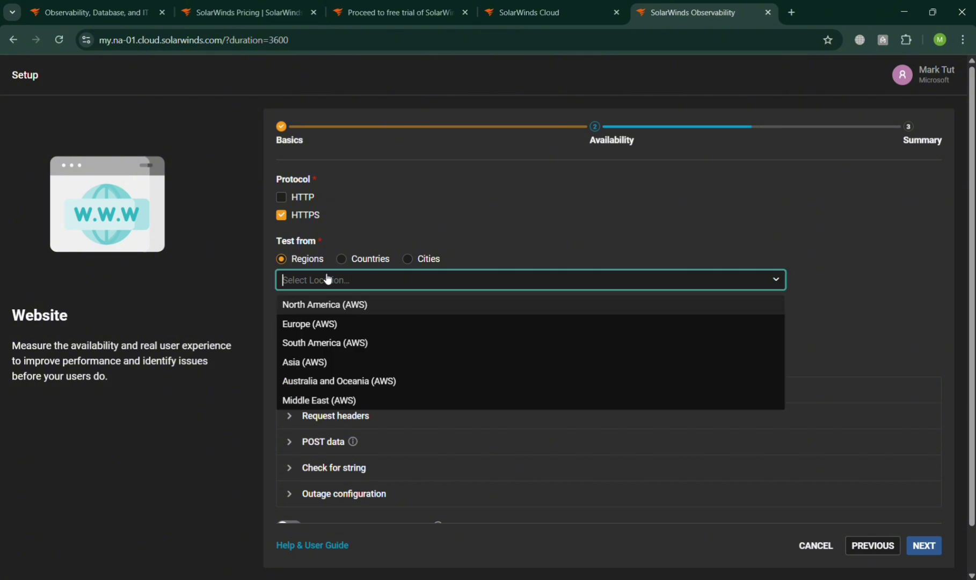
click(424, 363)
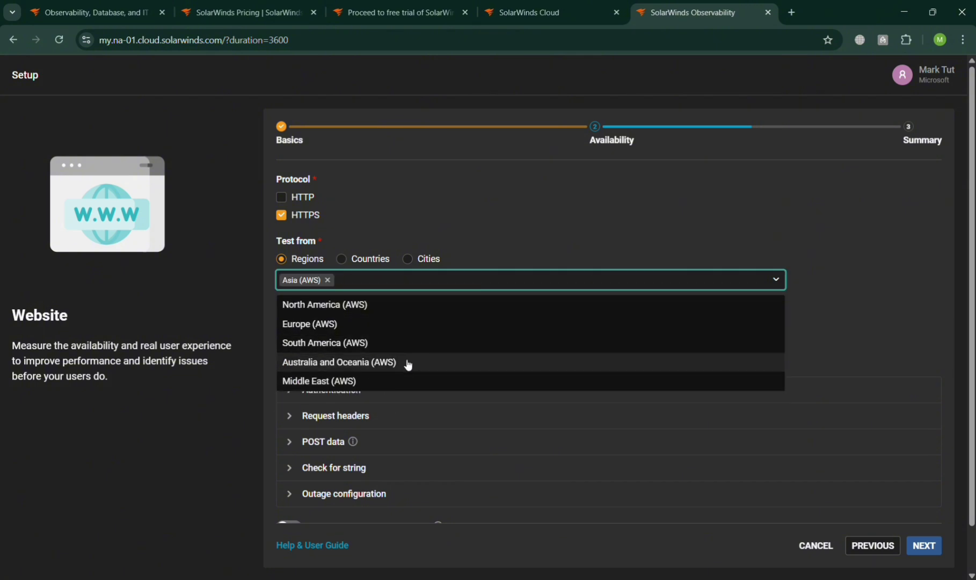
click(380, 309)
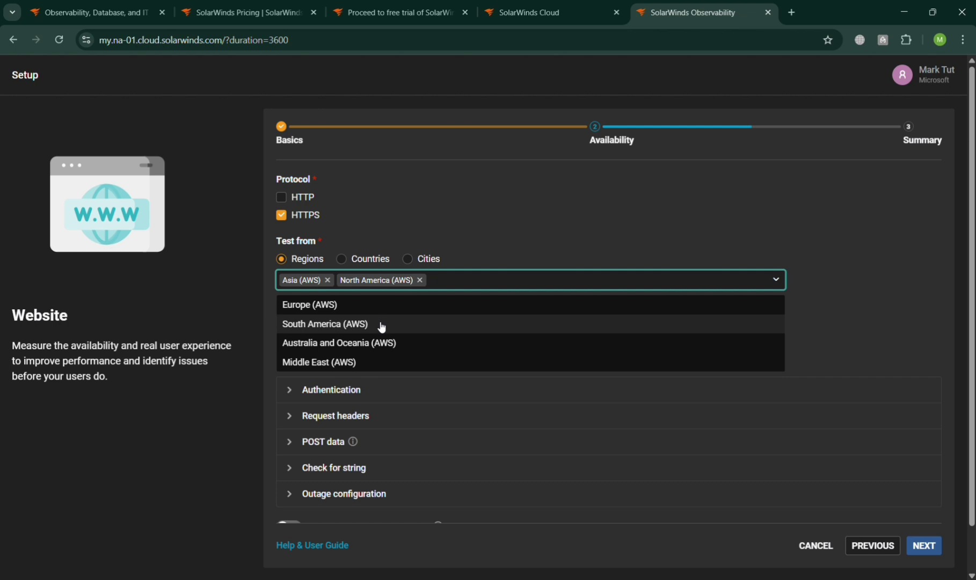
click(382, 323)
click(272, 388)
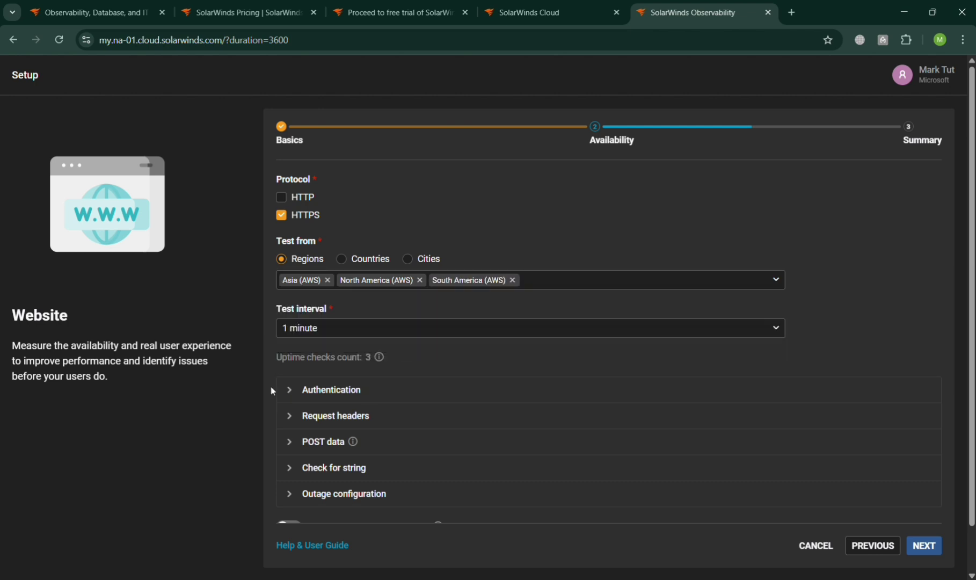
- Review the optional authentication, request header and POST data settings for the website check
scroll(418, 347, down, 1)
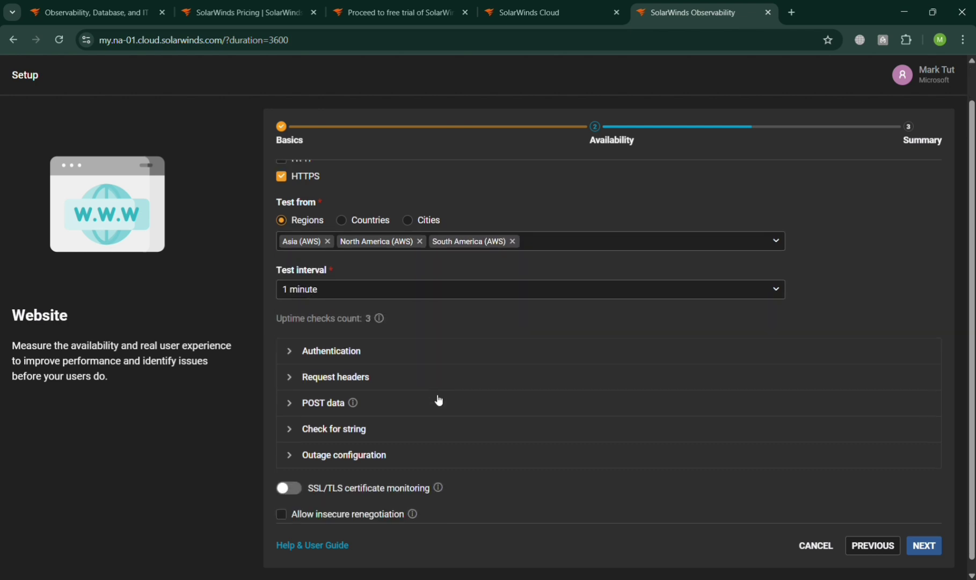
click(300, 343)
click(300, 343)
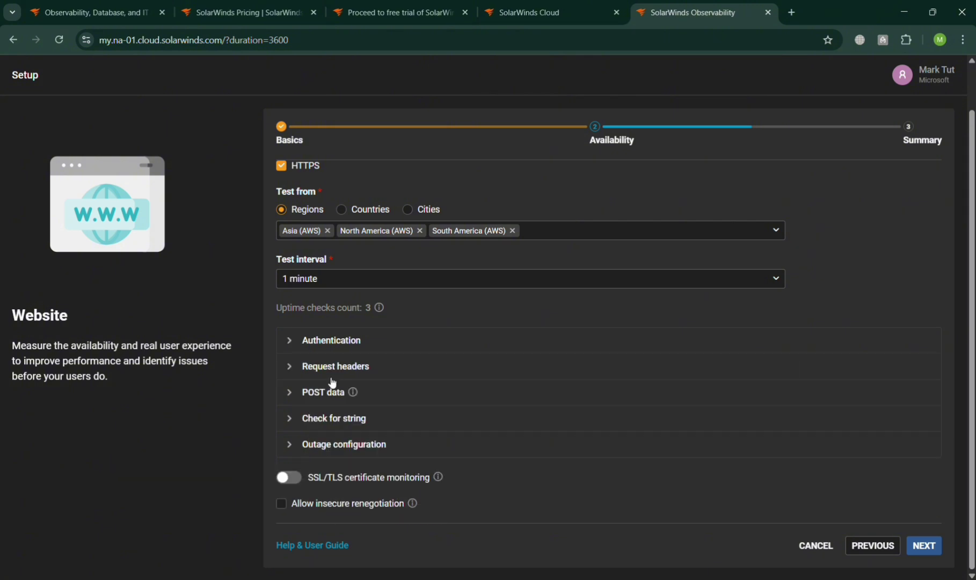
click(312, 370)
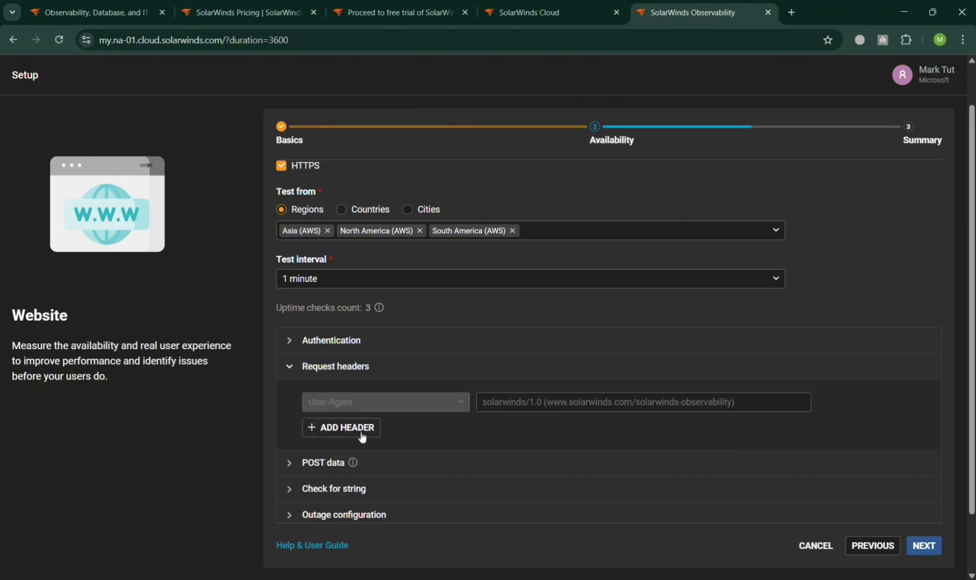
click(296, 373)
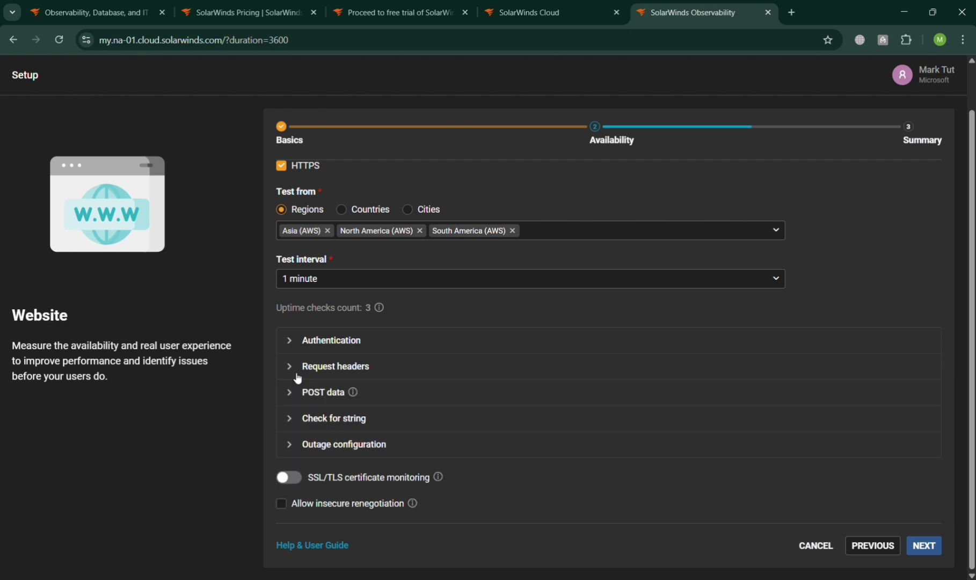
click(296, 392)
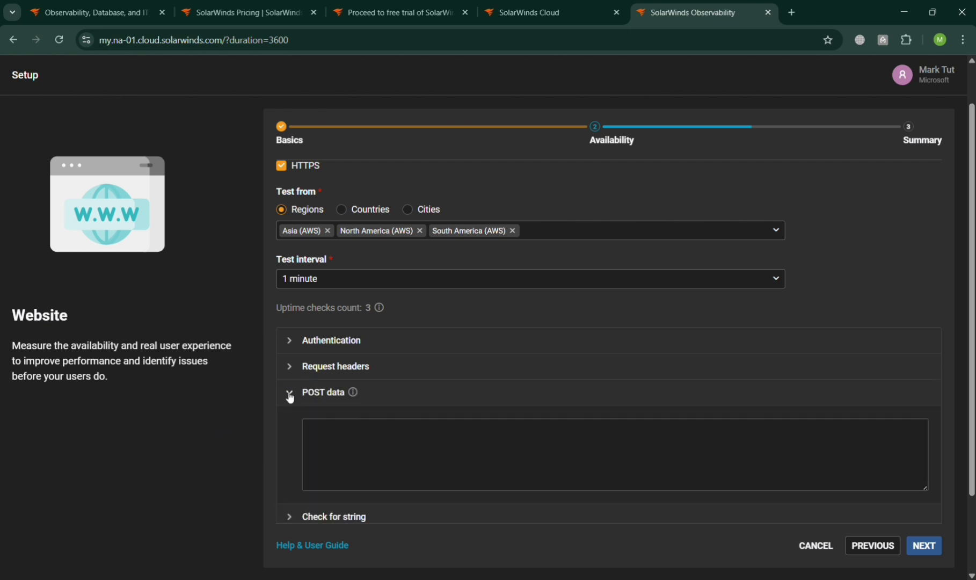
click(289, 395)
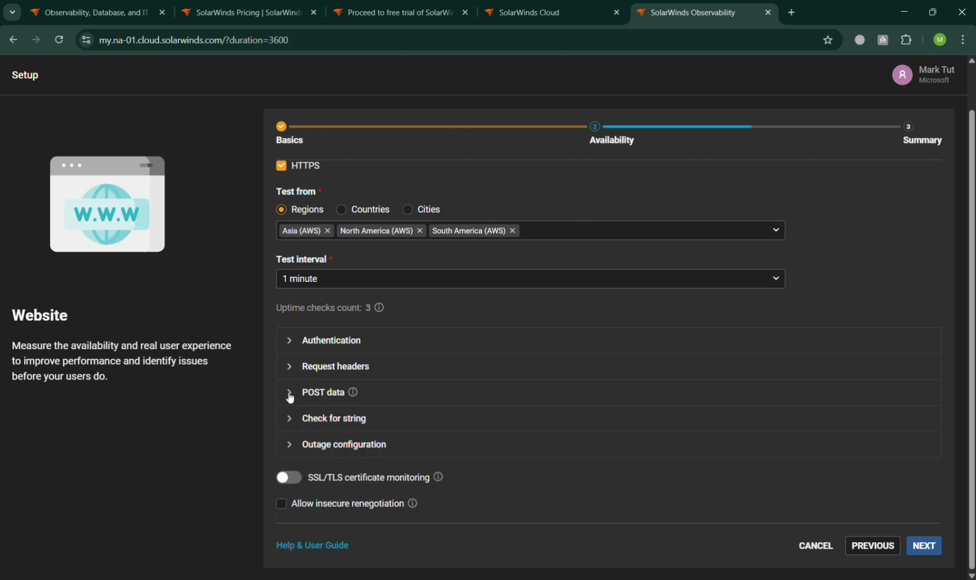
- Examine the string check, outage configuration and SSL/TLS certificate monitoring options, leaving certificate monitoring disabled
click(298, 424)
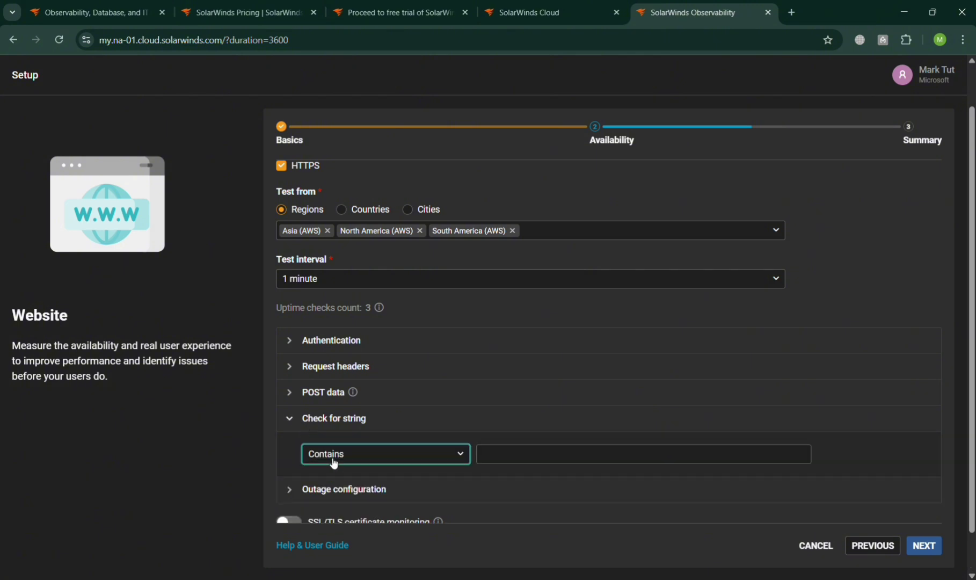
click(334, 463)
click(299, 424)
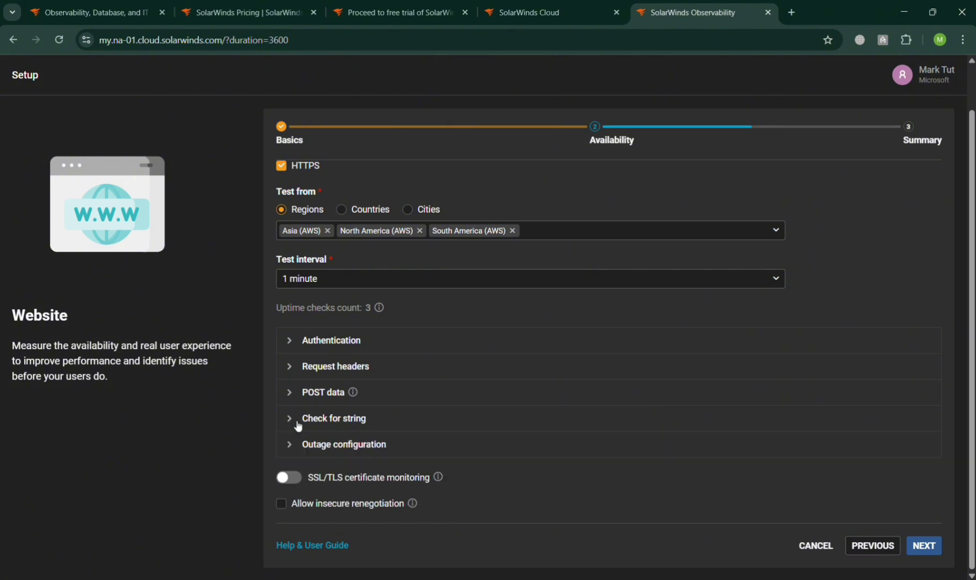
click(298, 424)
click(299, 424)
click(302, 451)
click(302, 451)
click(290, 483)
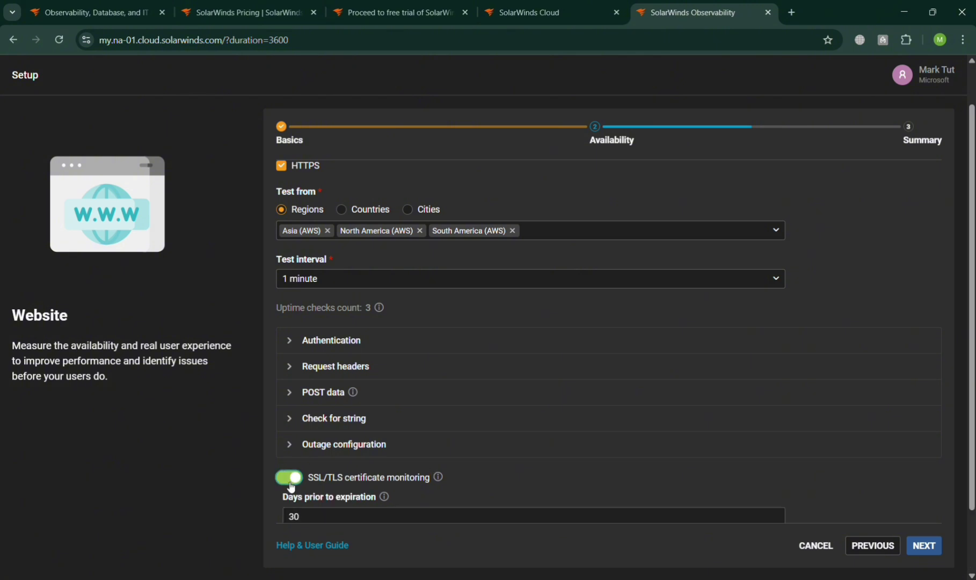
click(290, 483)
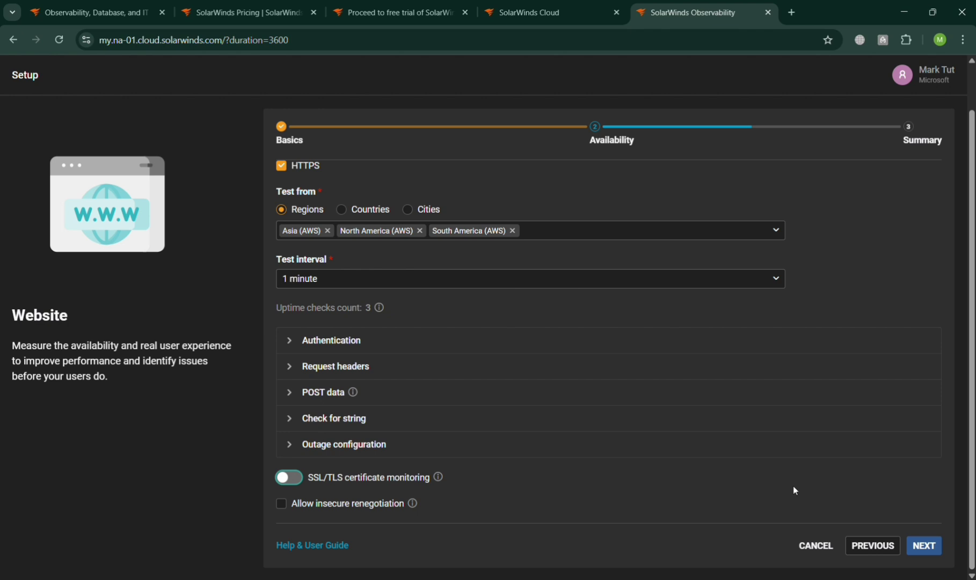
- Review the website monitoring summary and add the Youtube website
click(924, 545)
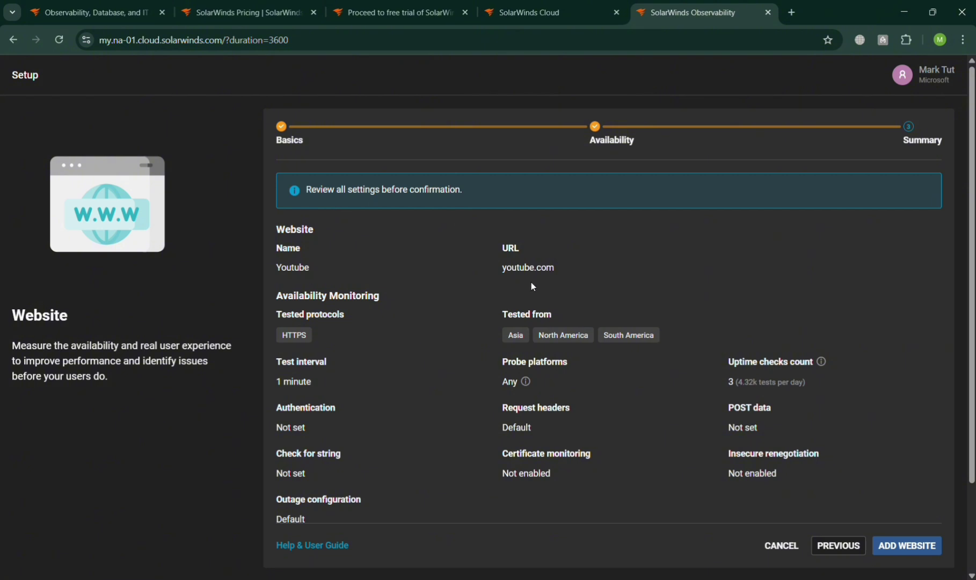
scroll(404, 435, down, 2)
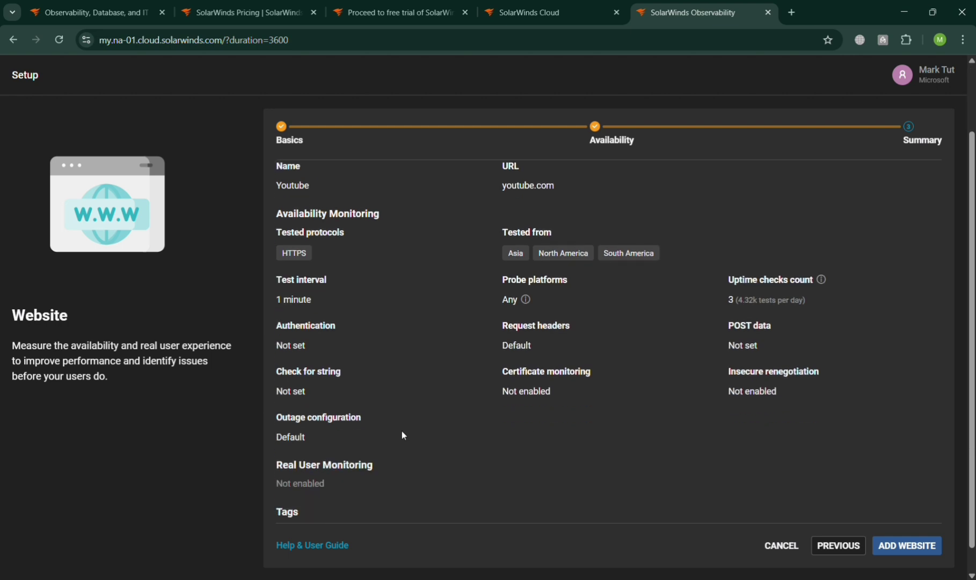
scroll(404, 435, down, 1)
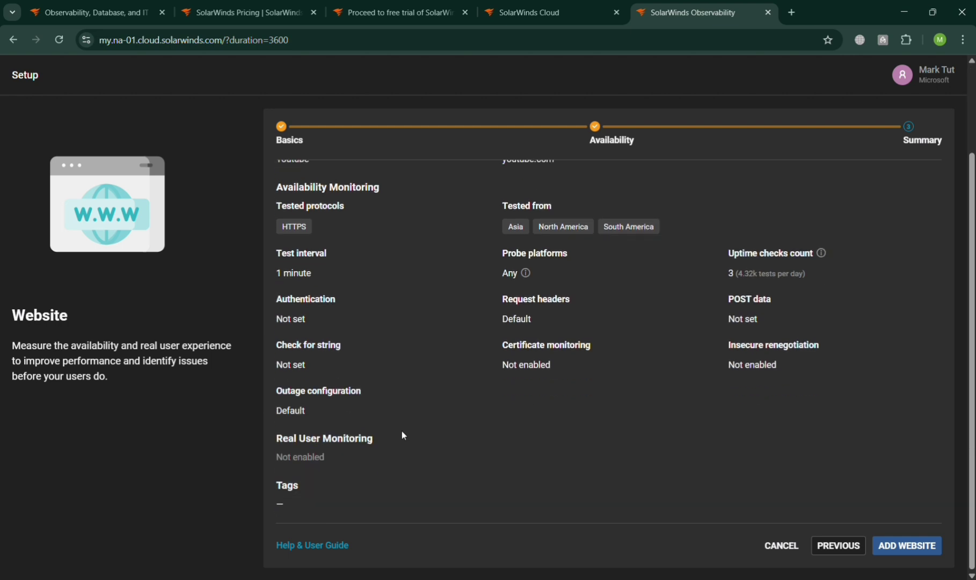
click(908, 549)
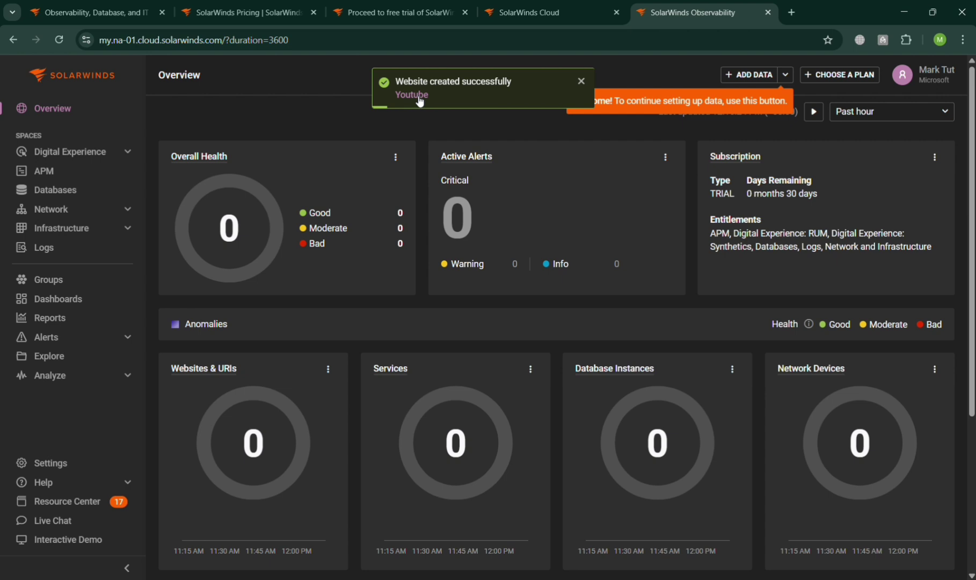
- Dismiss the website creation notice and look over the health and entity widgets on the Overview page
click(582, 80)
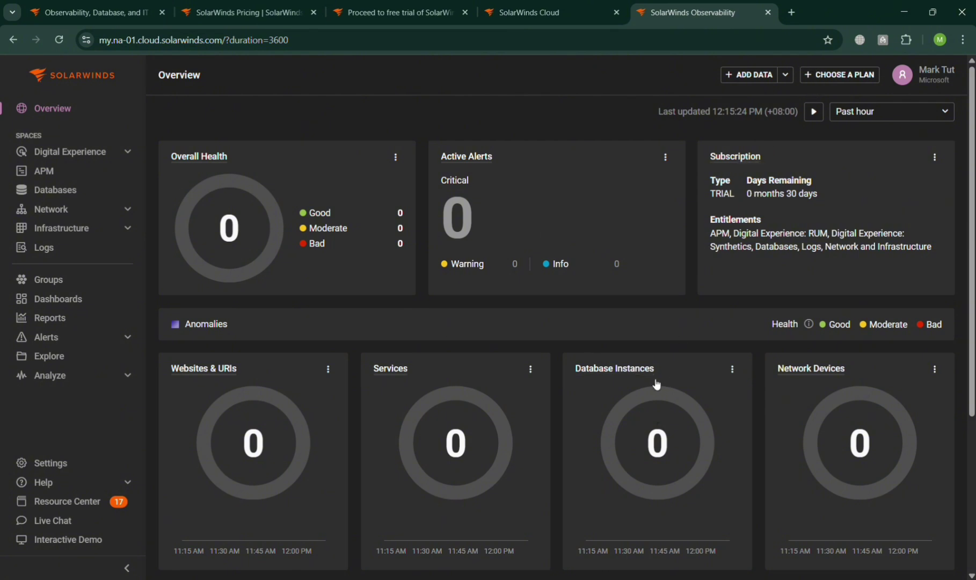
scroll(657, 383, down, 4)
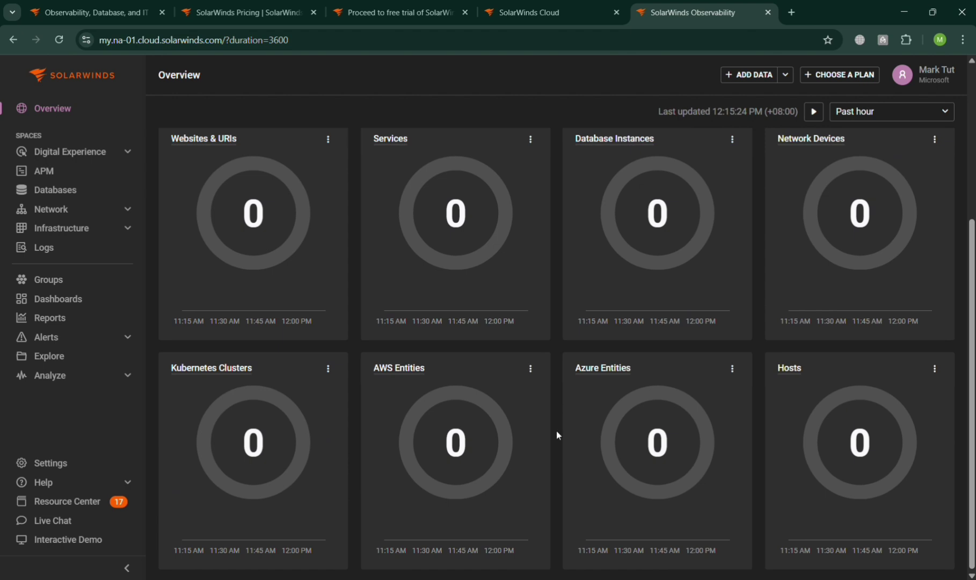
scroll(556, 430, up, 4)
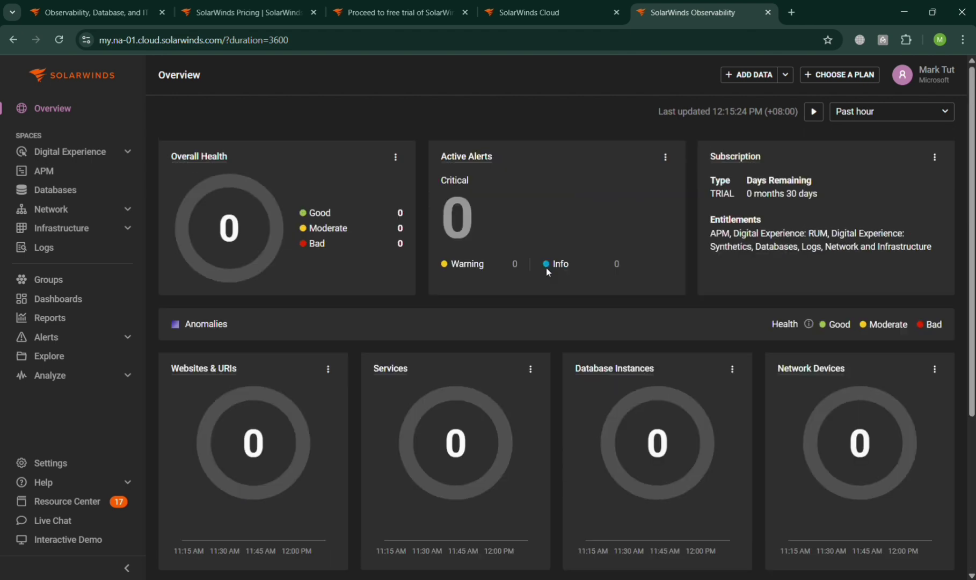
- Start adding a MySQL database from the database monitoring options and choose to deploy a new agent
click(763, 75)
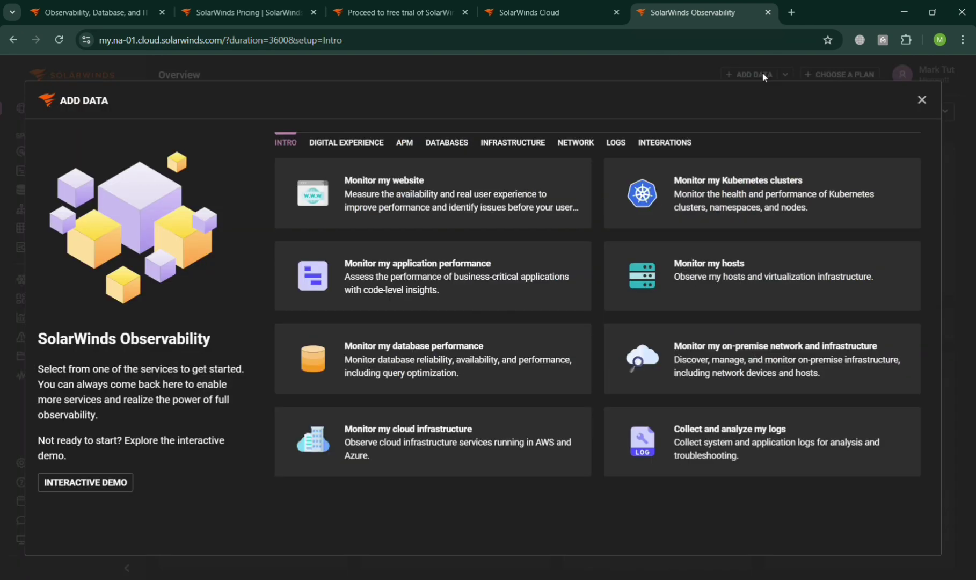
click(438, 145)
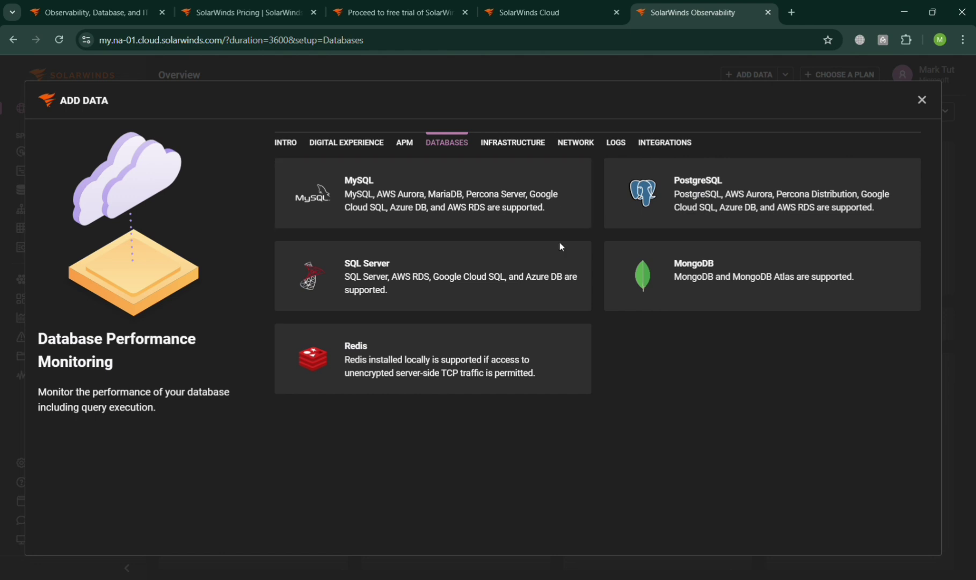
click(489, 228)
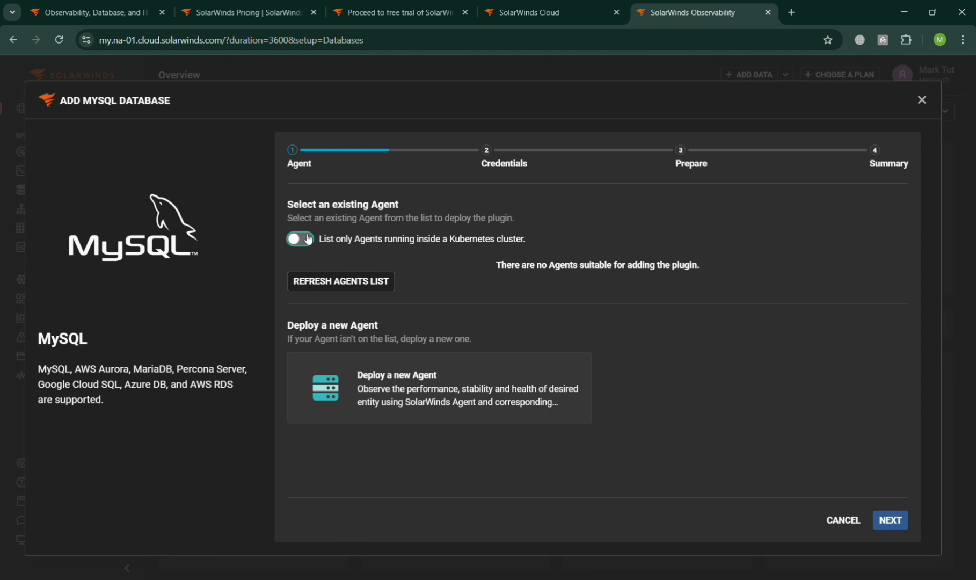
click(471, 394)
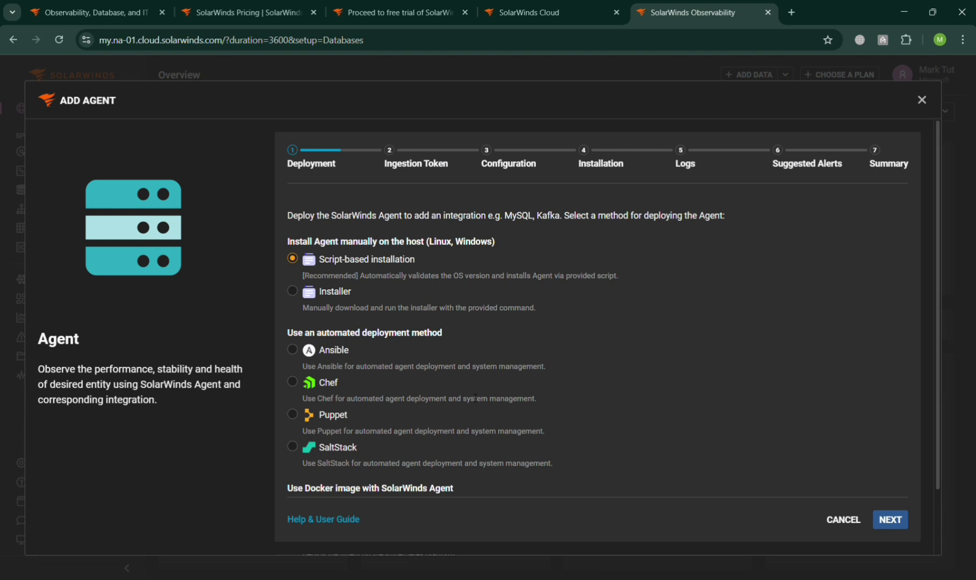
- Review the agent deployment methods and the ingestion token settings, and leave the agent setup without saving
scroll(474, 398, down, 2)
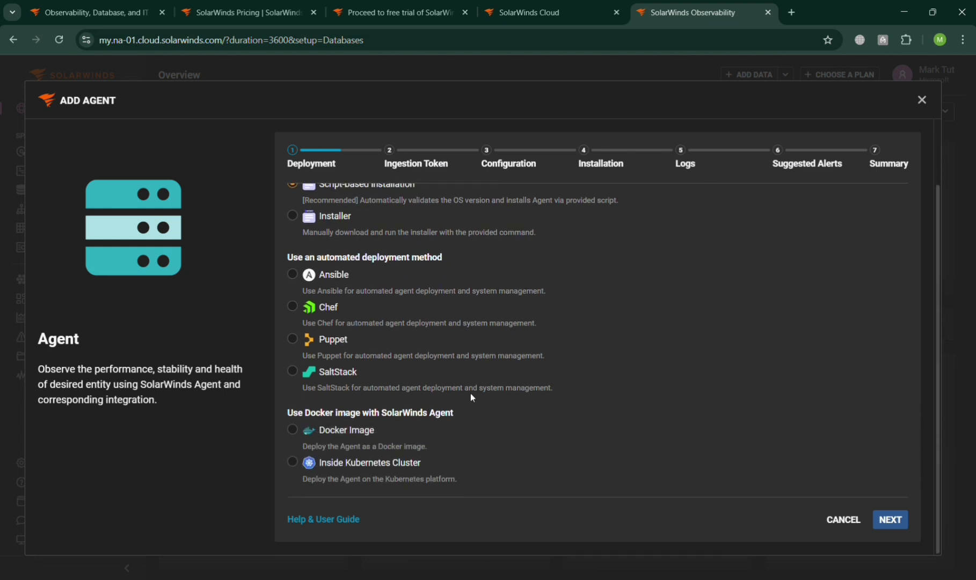
scroll(471, 397, up, 2)
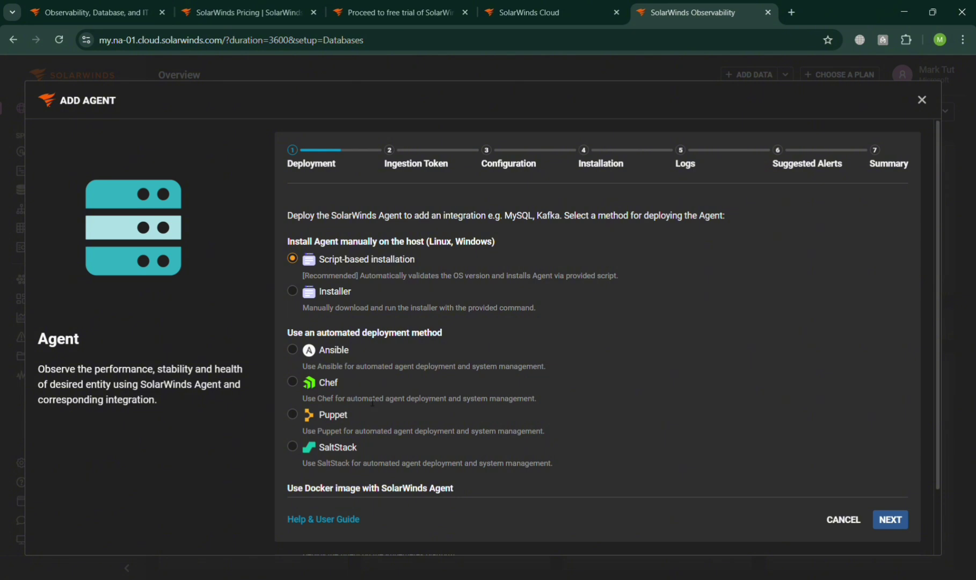
scroll(365, 392, down, 2)
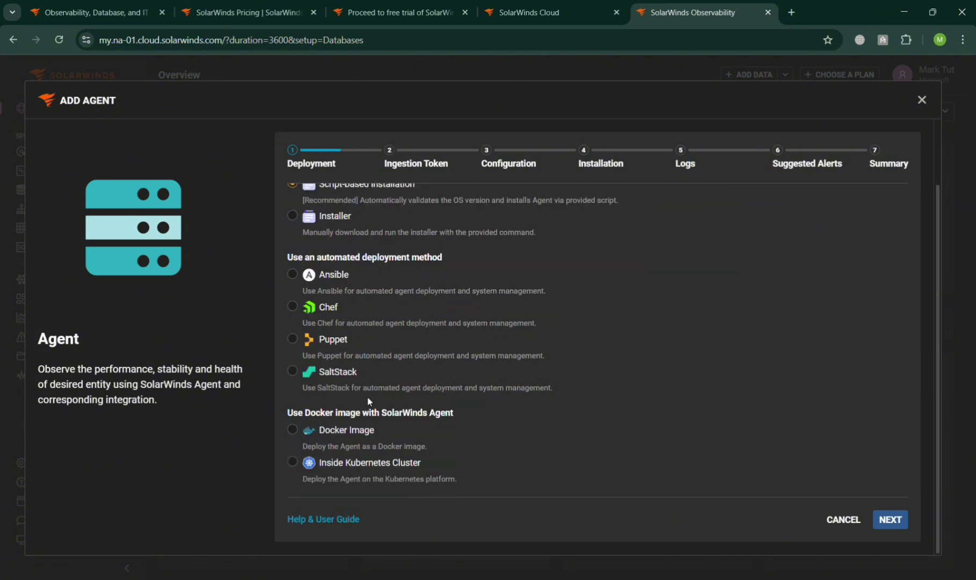
click(892, 520)
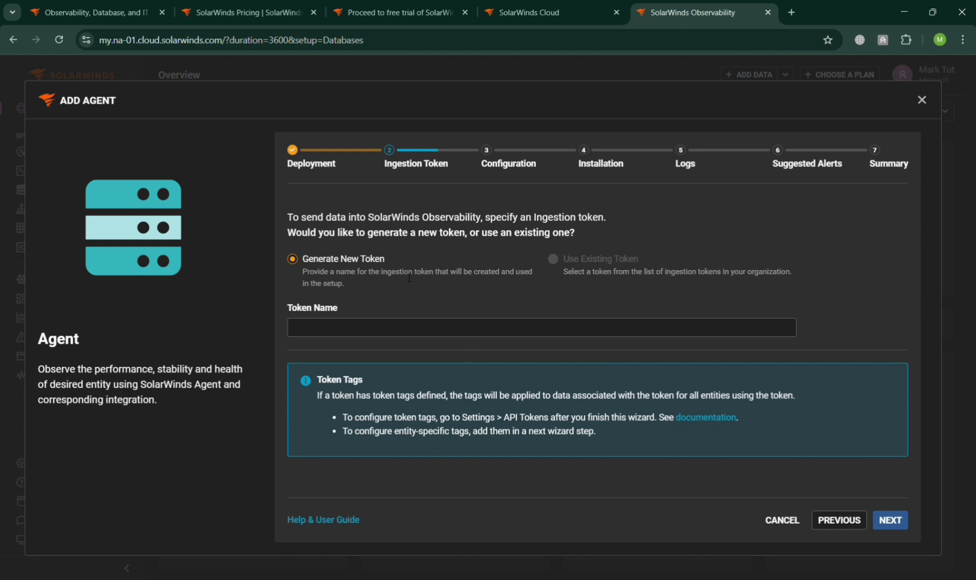
click(889, 518)
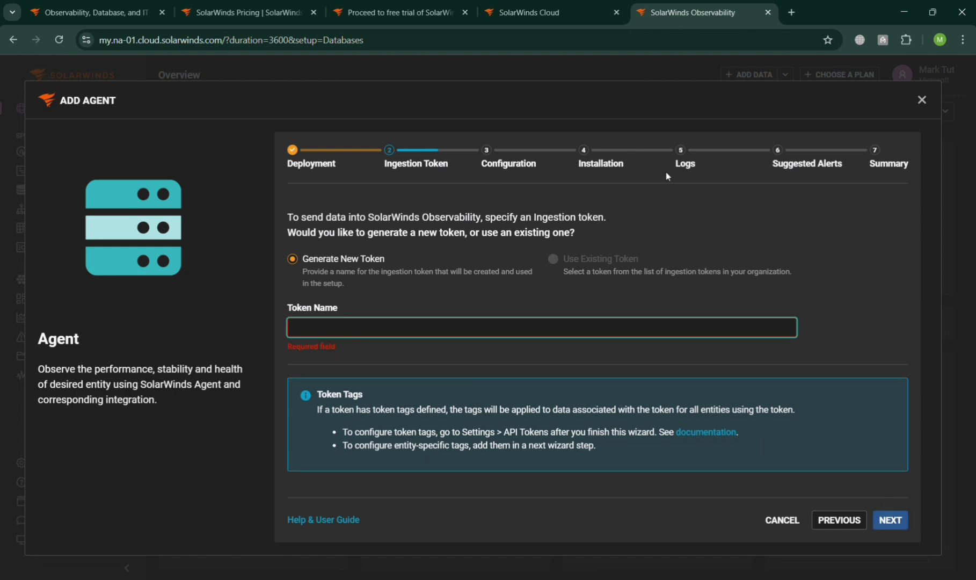
click(922, 99)
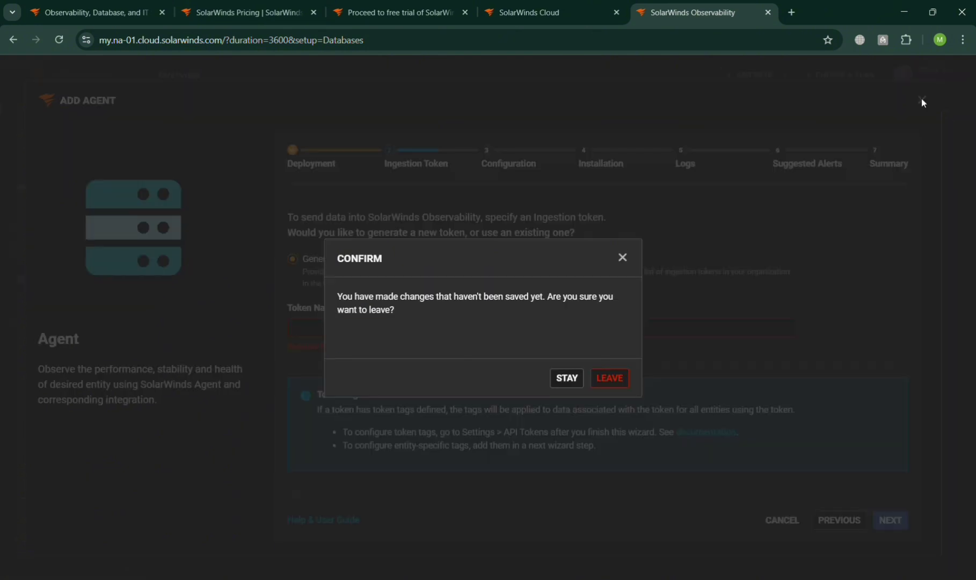
click(604, 377)
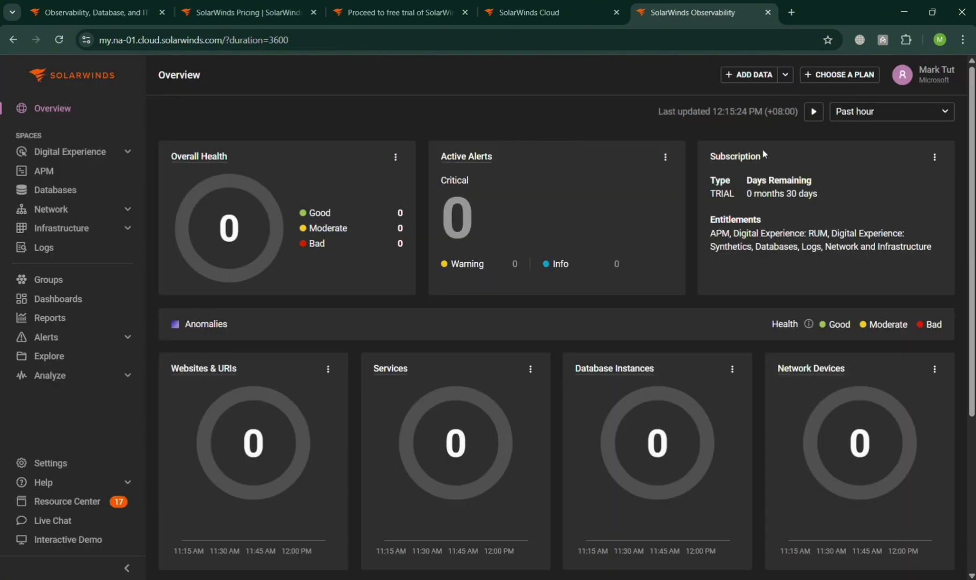
- Browse the database, infrastructure and network data source options, close them and look over the entity widgets on the Overview page
click(765, 78)
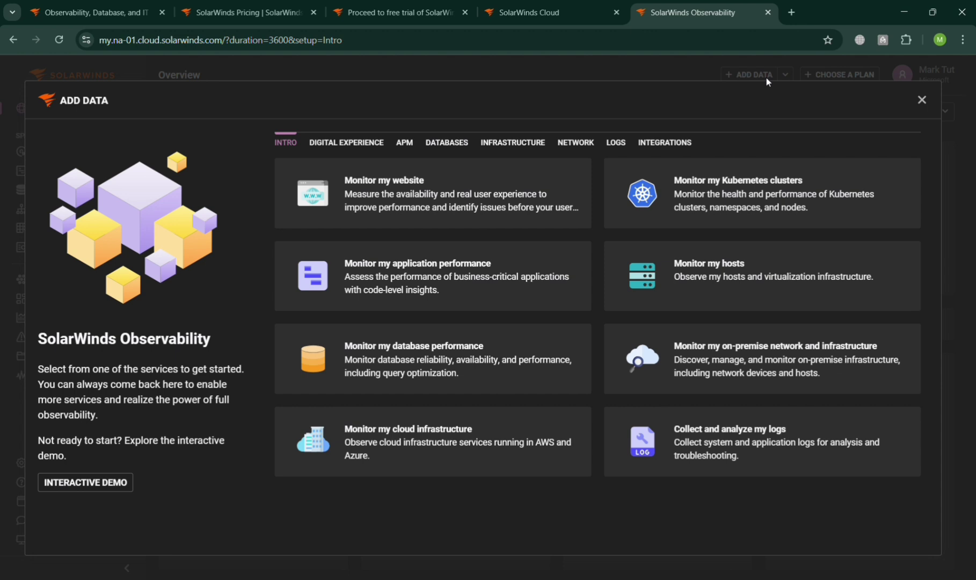
click(451, 146)
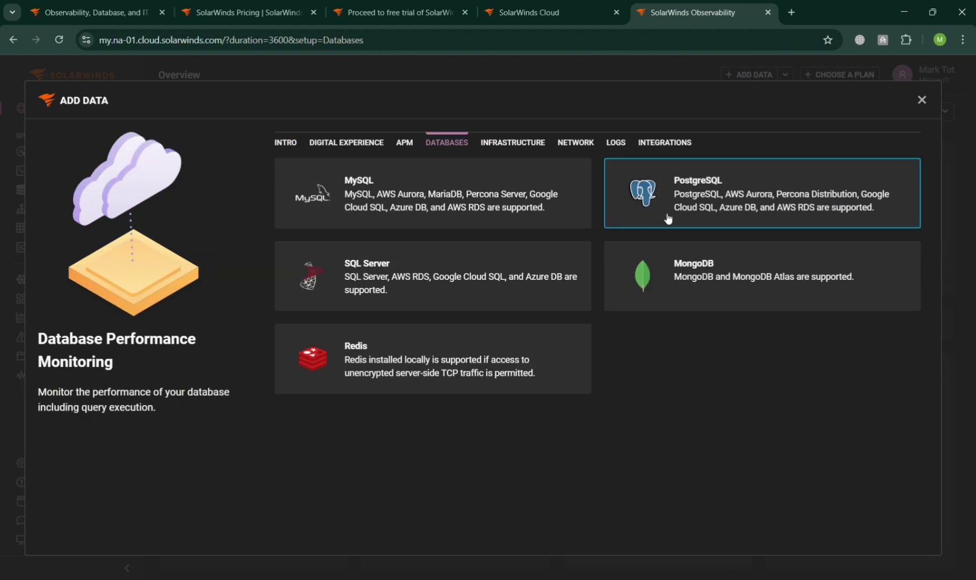
click(531, 142)
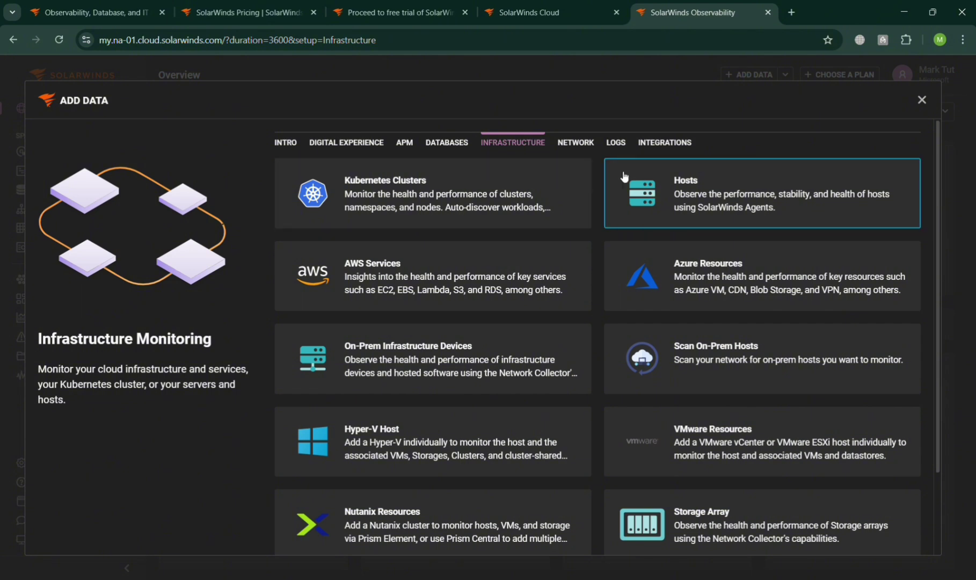
click(582, 143)
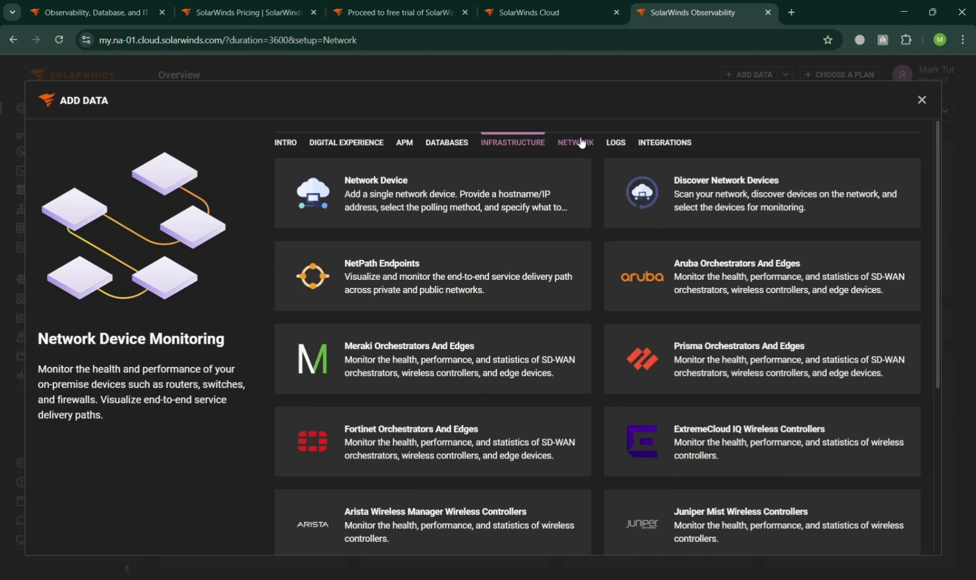
click(295, 144)
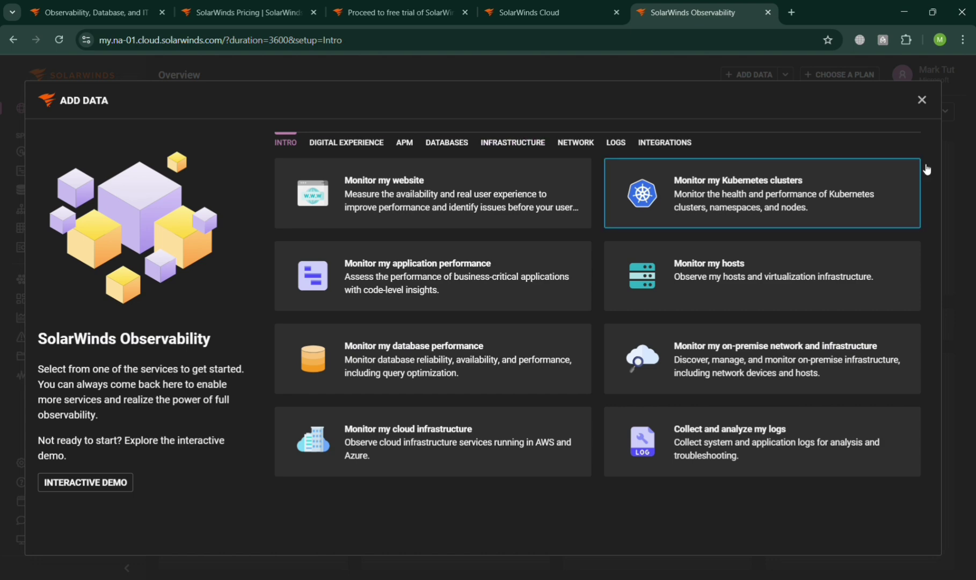
click(928, 105)
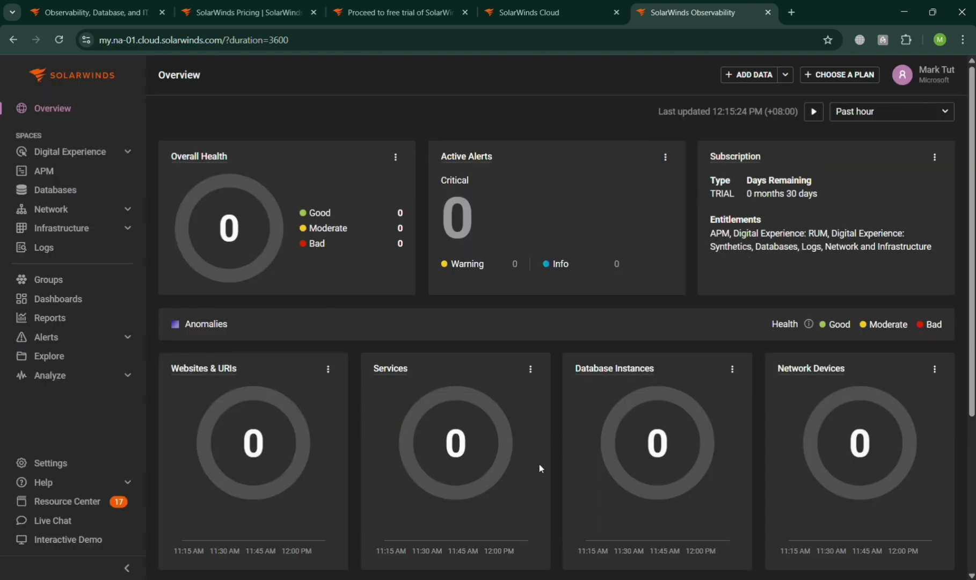
scroll(539, 464, down, 4)
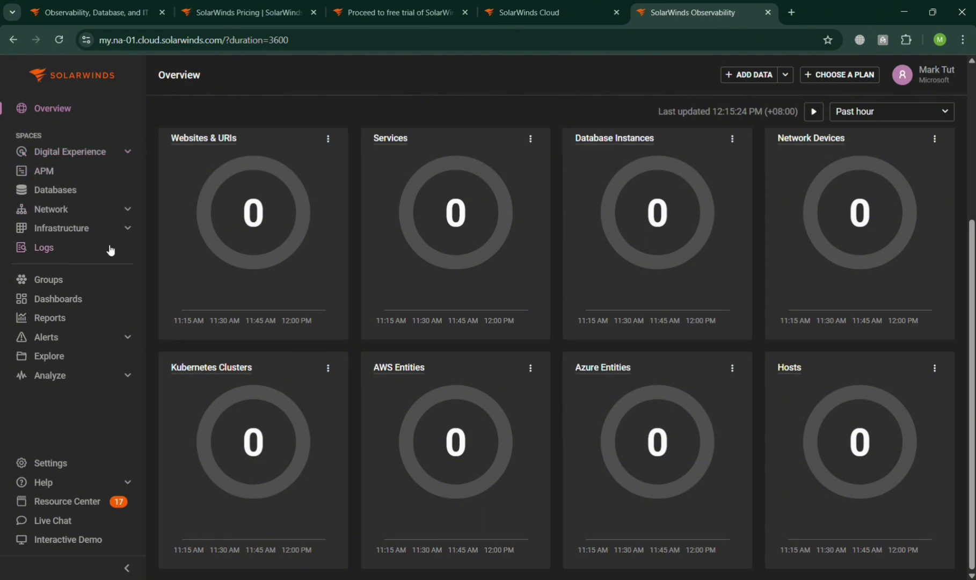
- Look through the list of system dashboards, including the AWS, Azure and Kubernetes entries
click(108, 303)
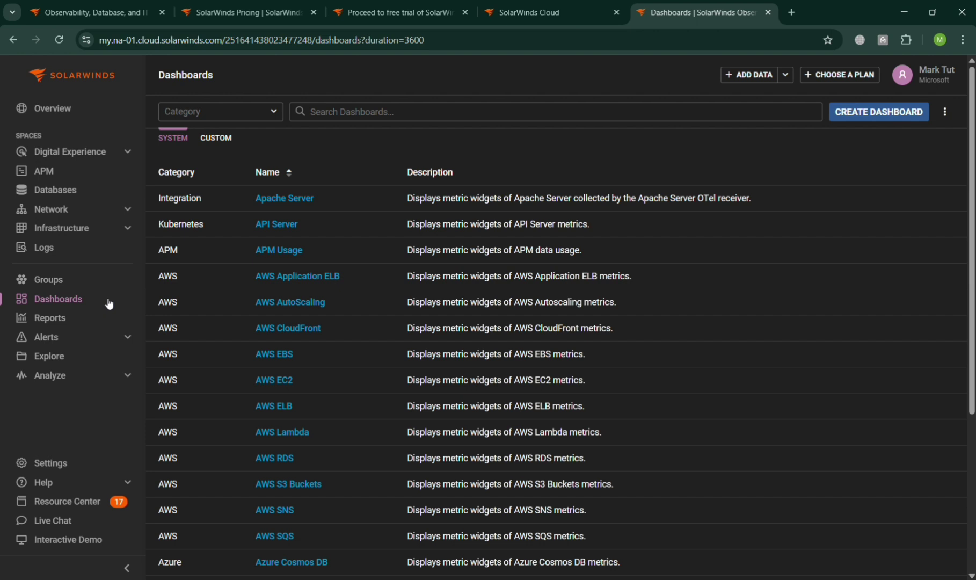
scroll(382, 292, down, 1)
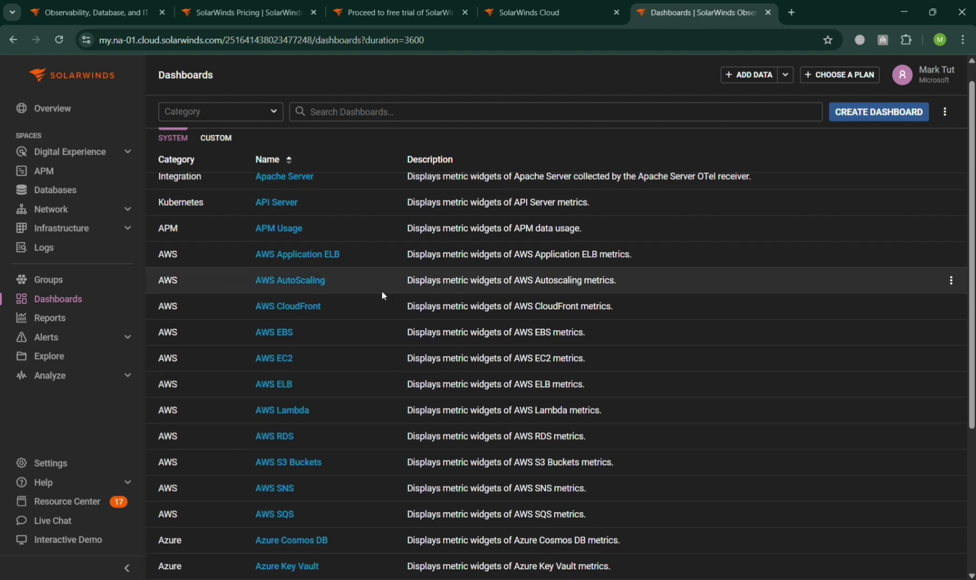
scroll(382, 294, down, 4)
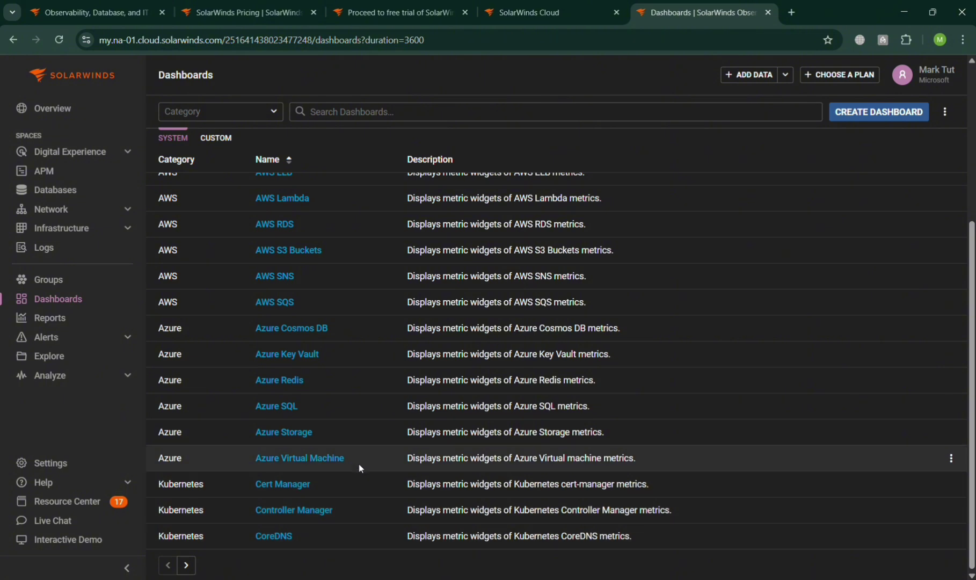
scroll(381, 276, up, 3)
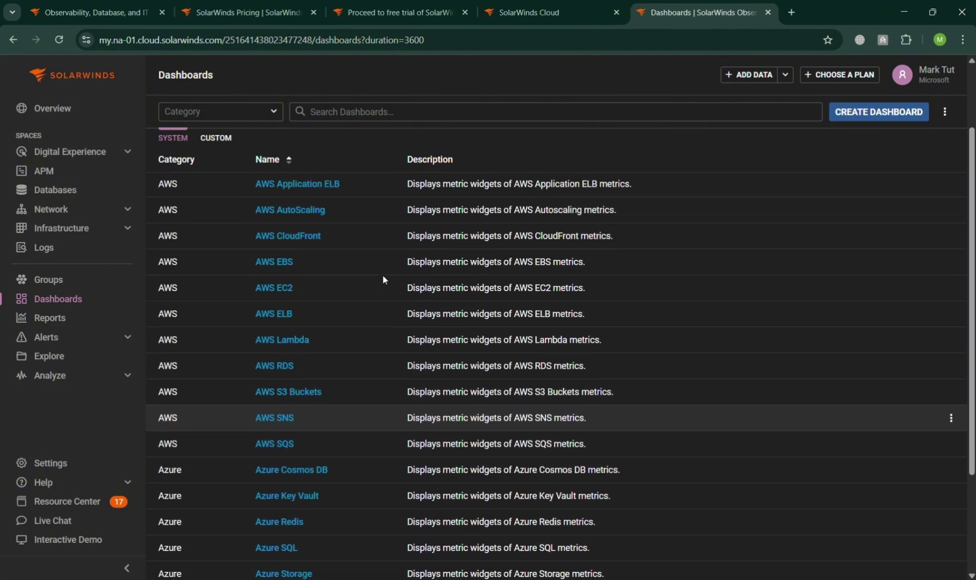
scroll(382, 275, up, 2)
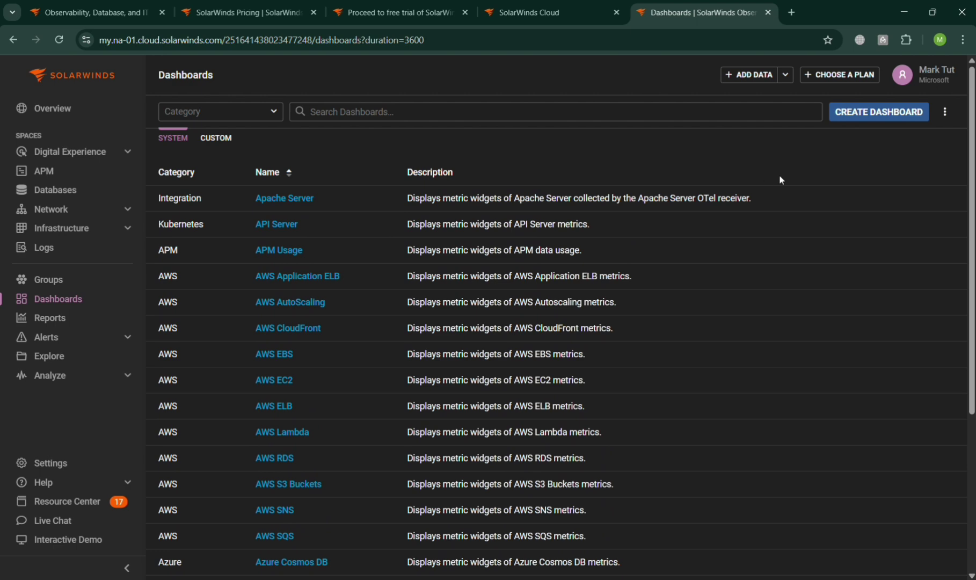
- Examine the widget types for a new Standard dashboard and the Pie widget's data settings, leaving without saving
click(922, 111)
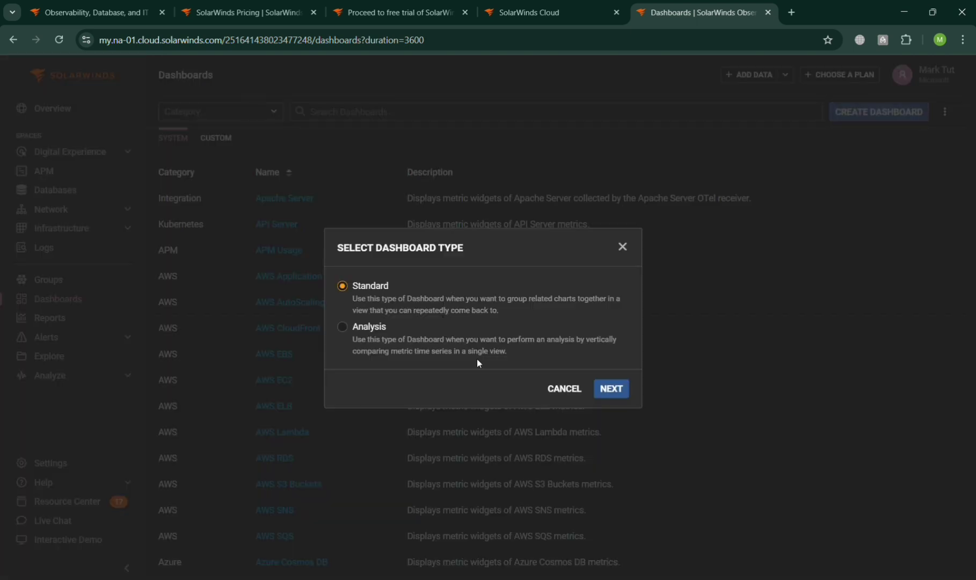
click(620, 389)
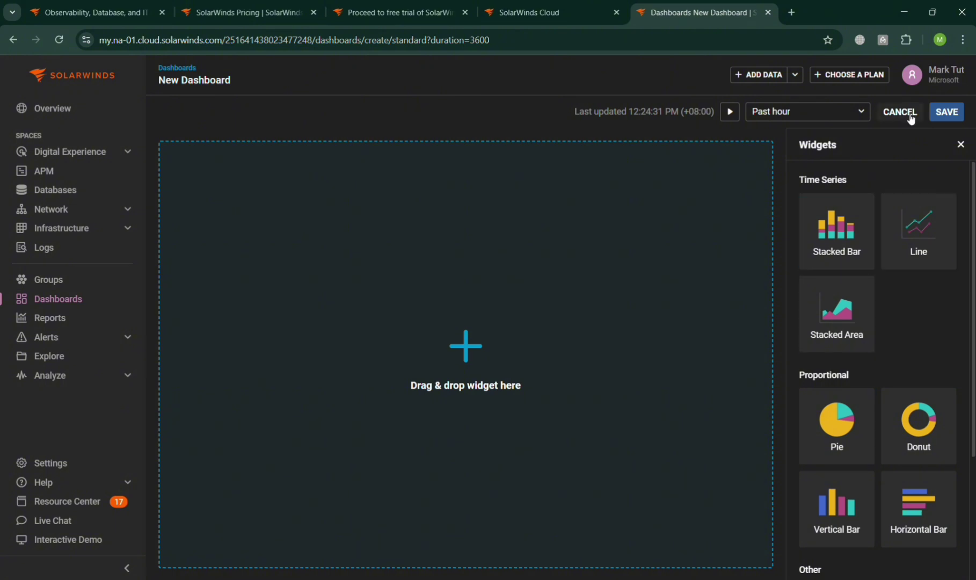
scroll(891, 483, down, 3)
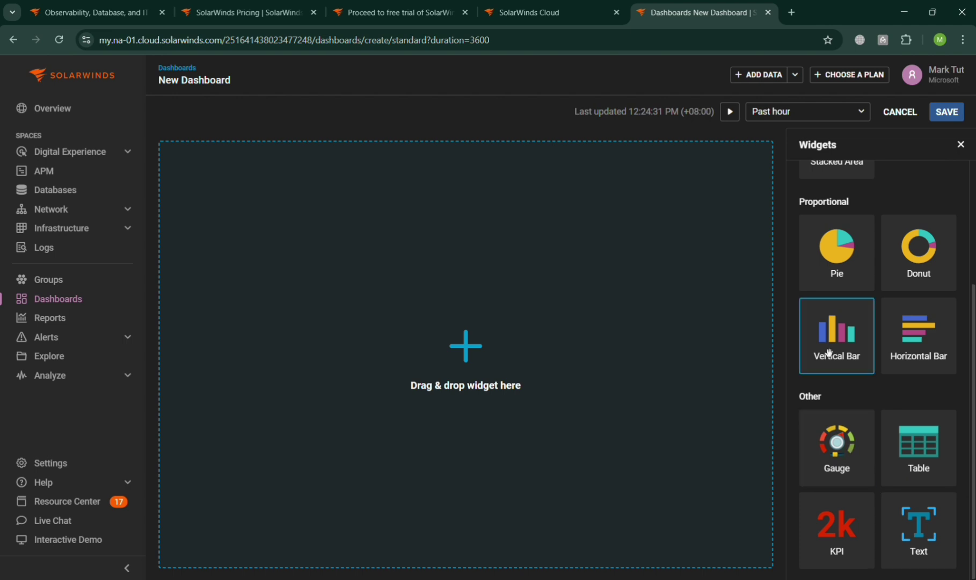
click(829, 252)
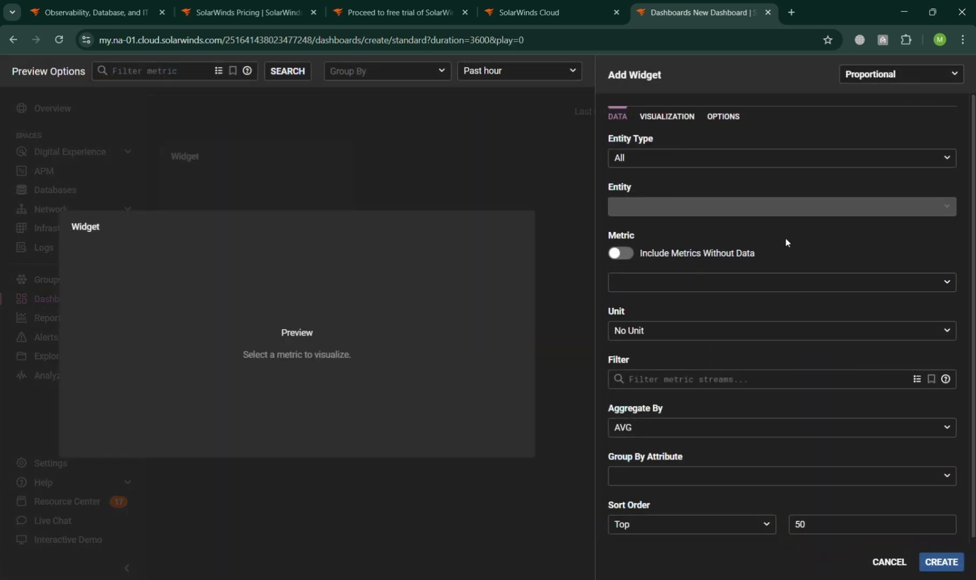
click(896, 561)
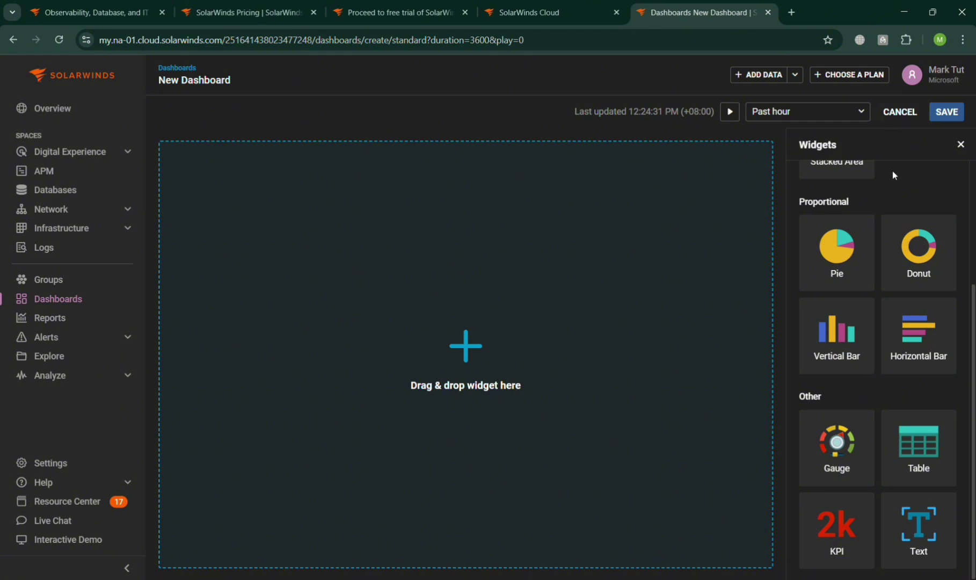
click(892, 119)
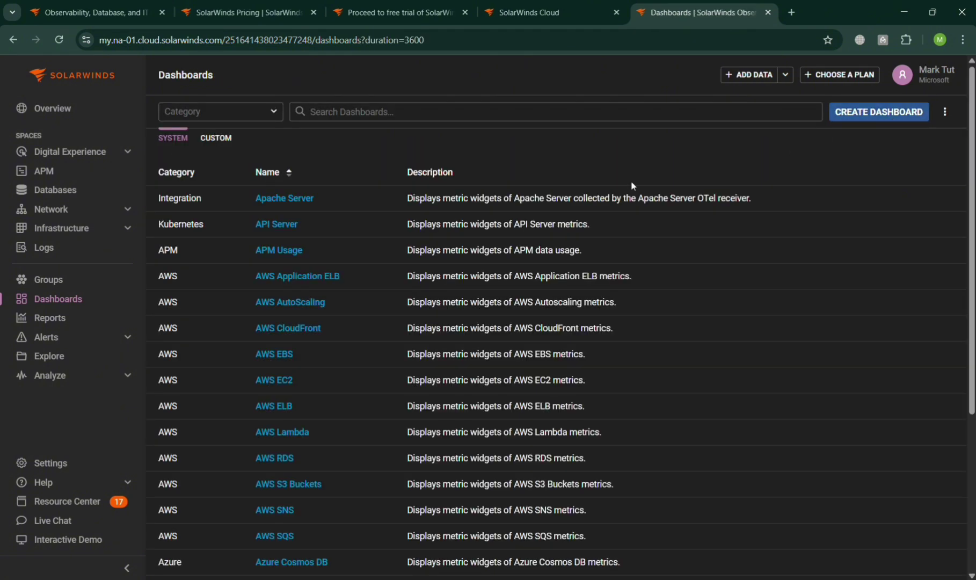
- Look through the available reports across the APM, Digital Experience, Infrastructure and Network categories
click(85, 325)
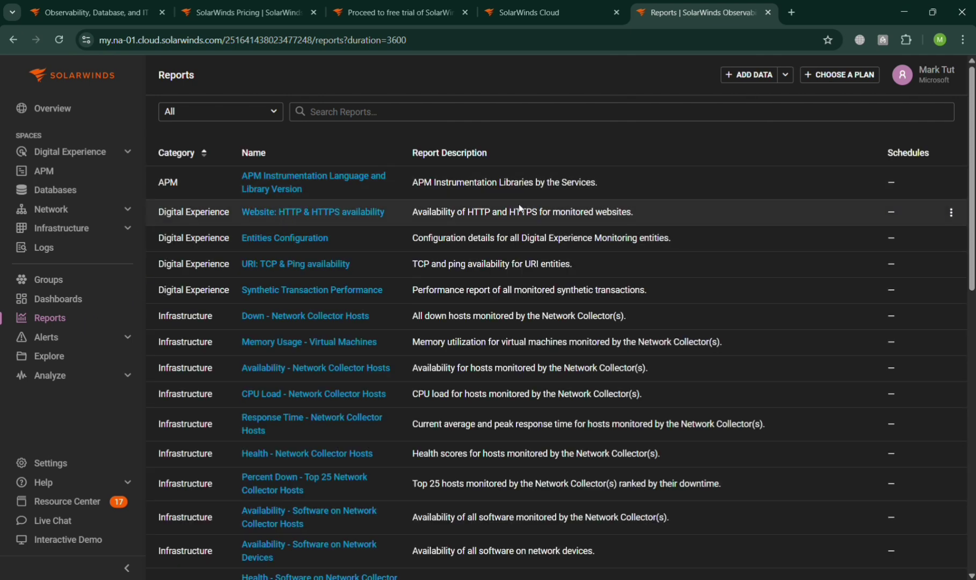
scroll(518, 204, down, 10)
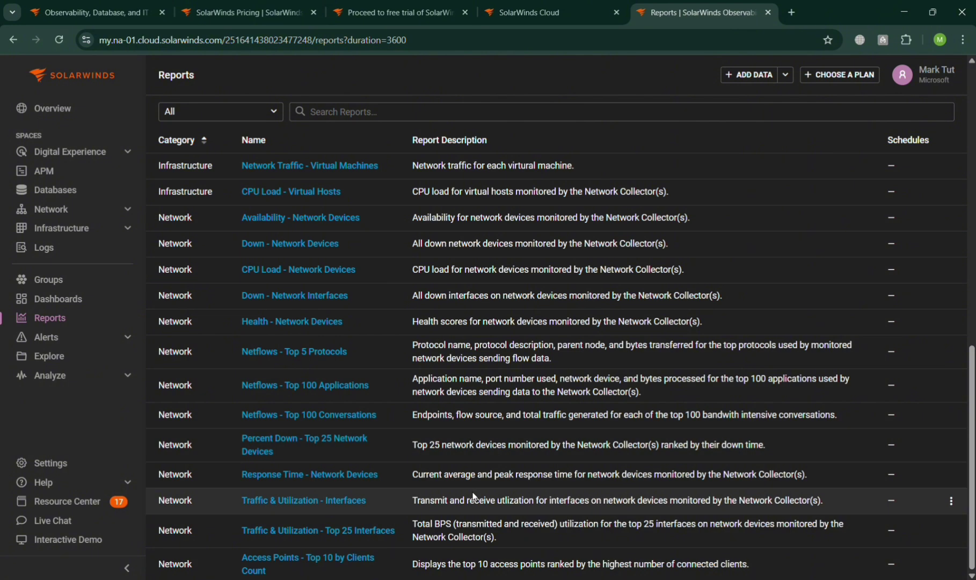
scroll(504, 363, up, 3)
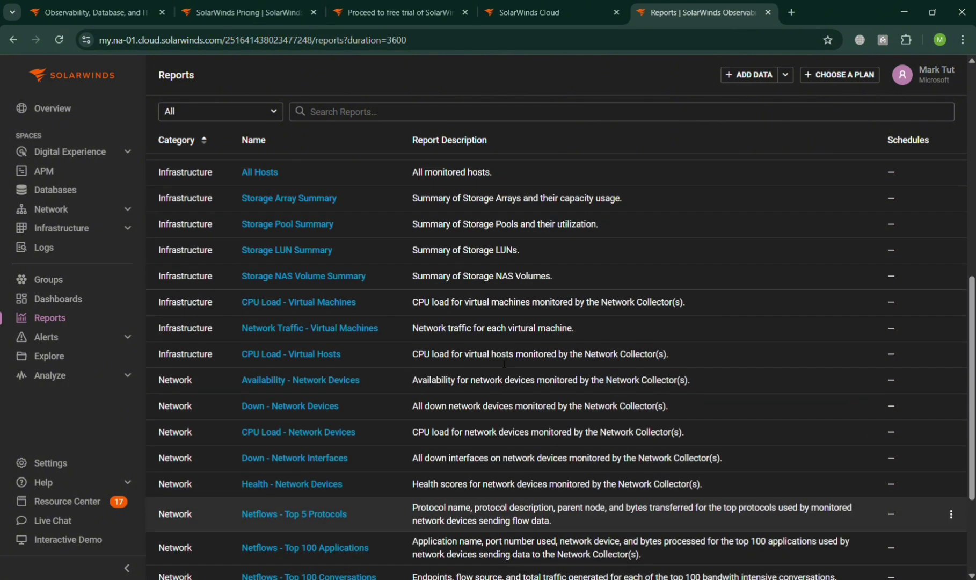
scroll(504, 364, up, 8)
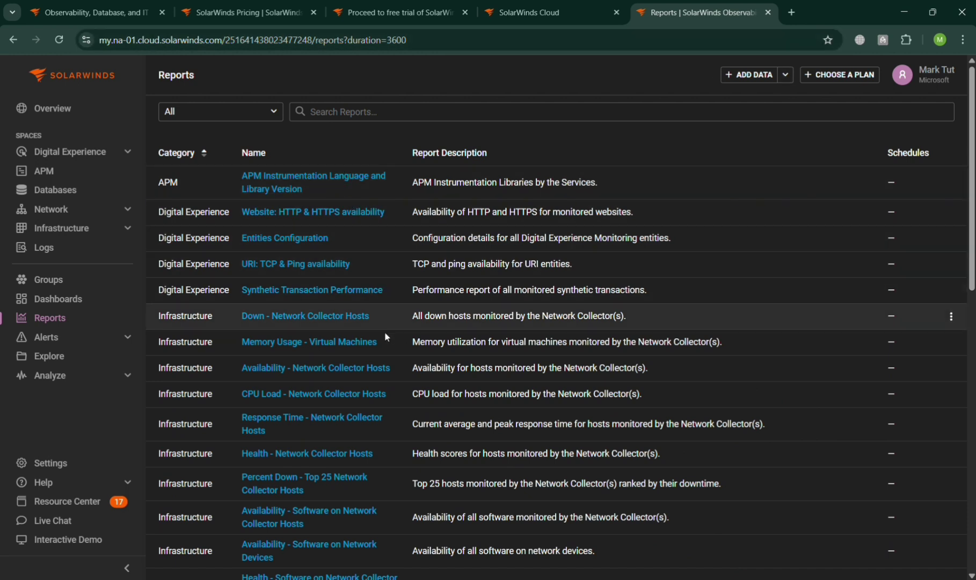
- Check the active alerts and historical alerts pages for the past hour
click(98, 345)
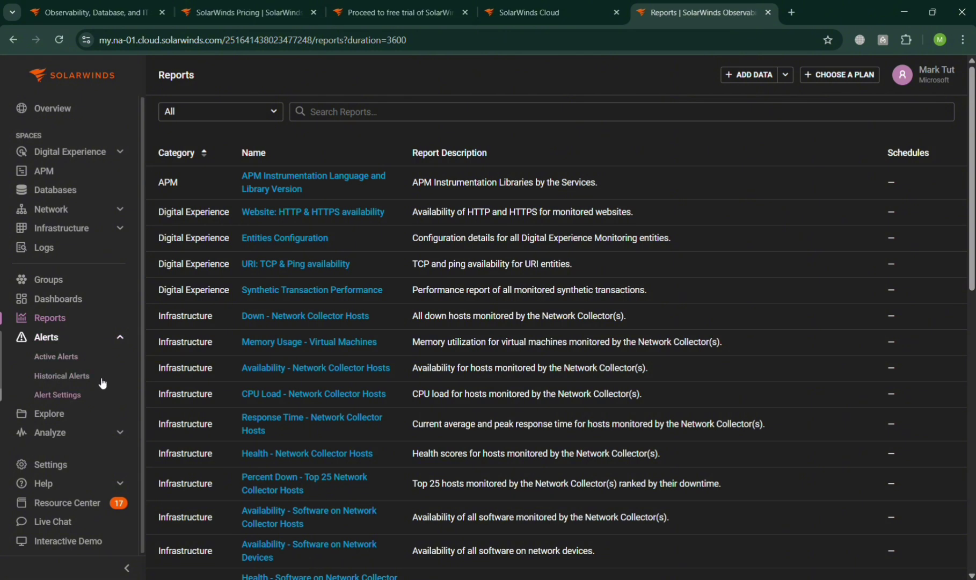
click(94, 363)
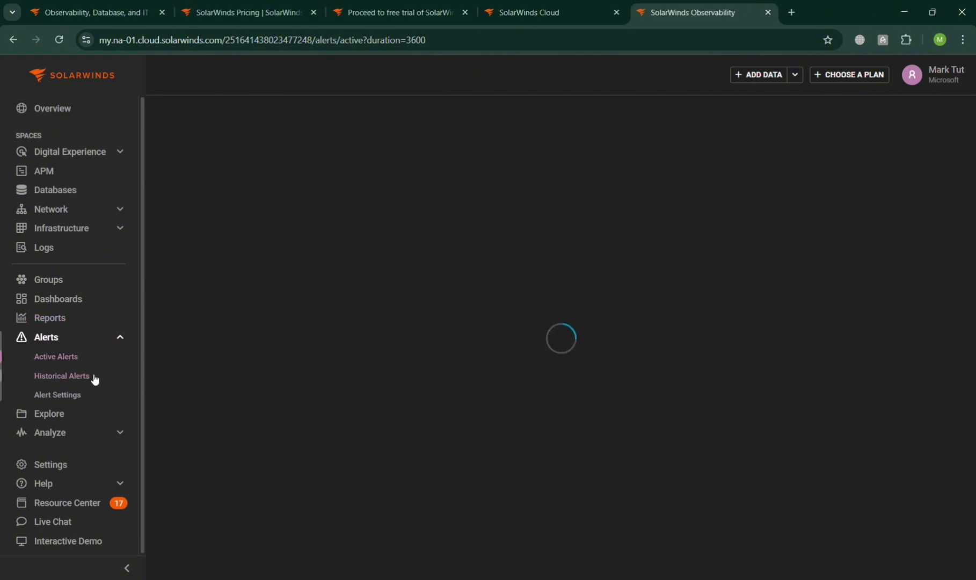
click(94, 379)
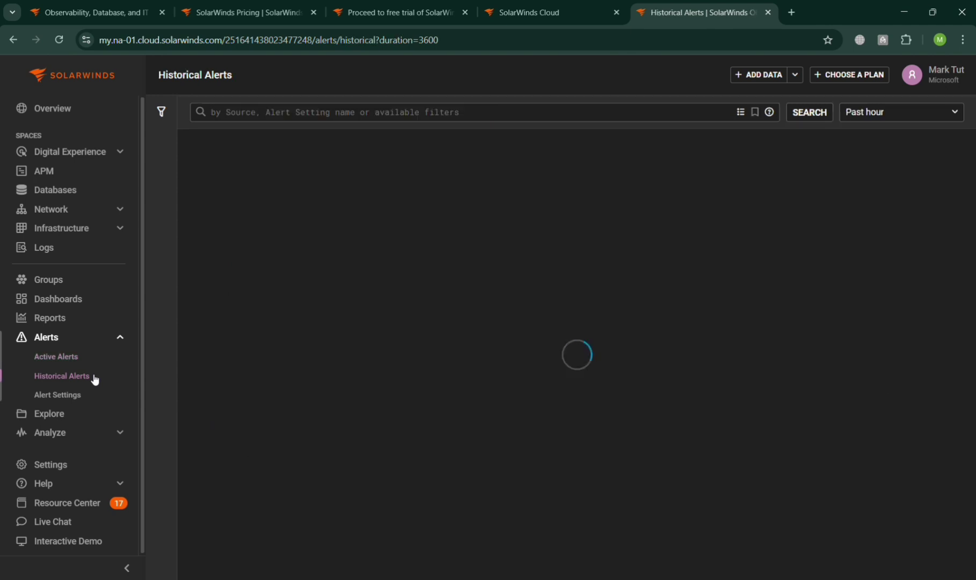
click(82, 339)
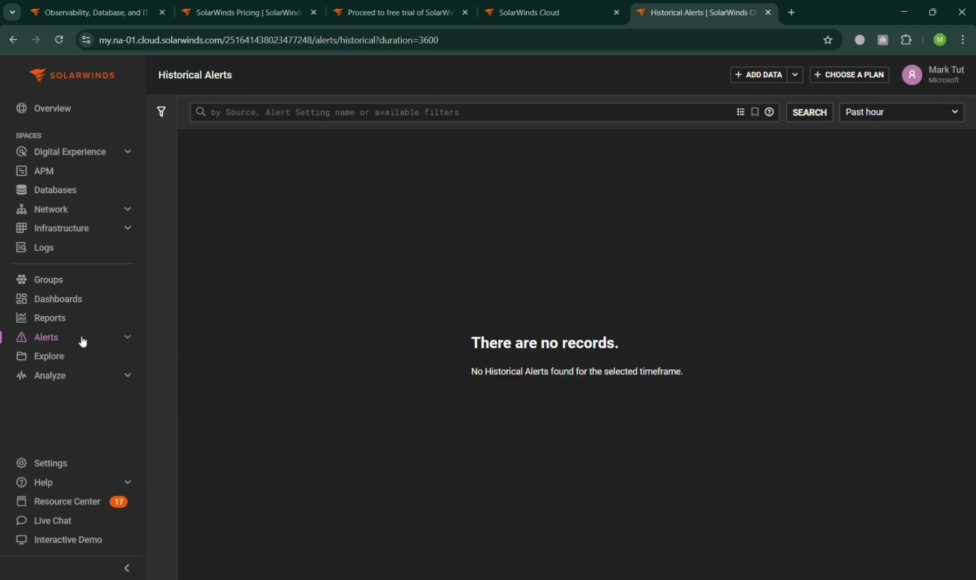
- View the monitored entities on the Explore page and the anomaly events for the past hour
click(65, 357)
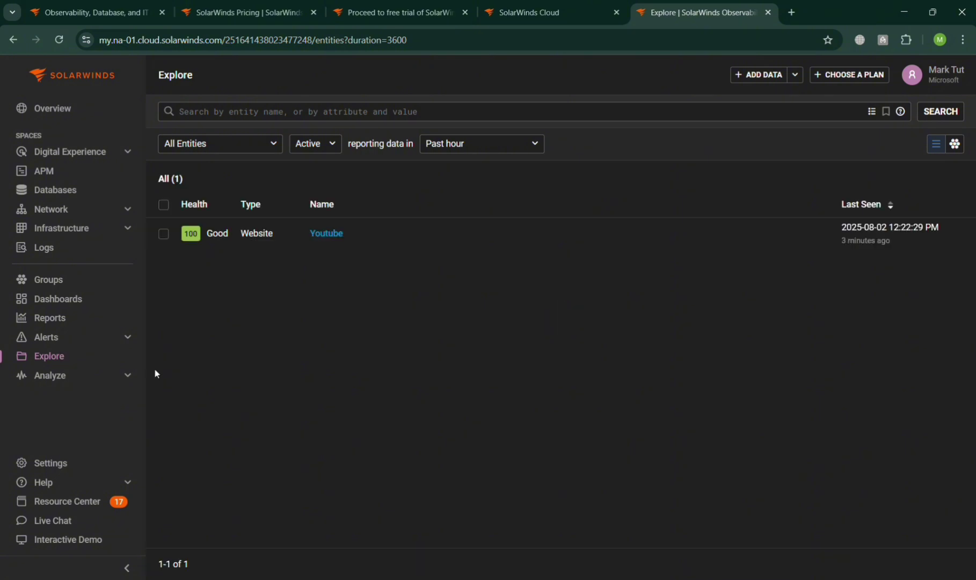
click(66, 383)
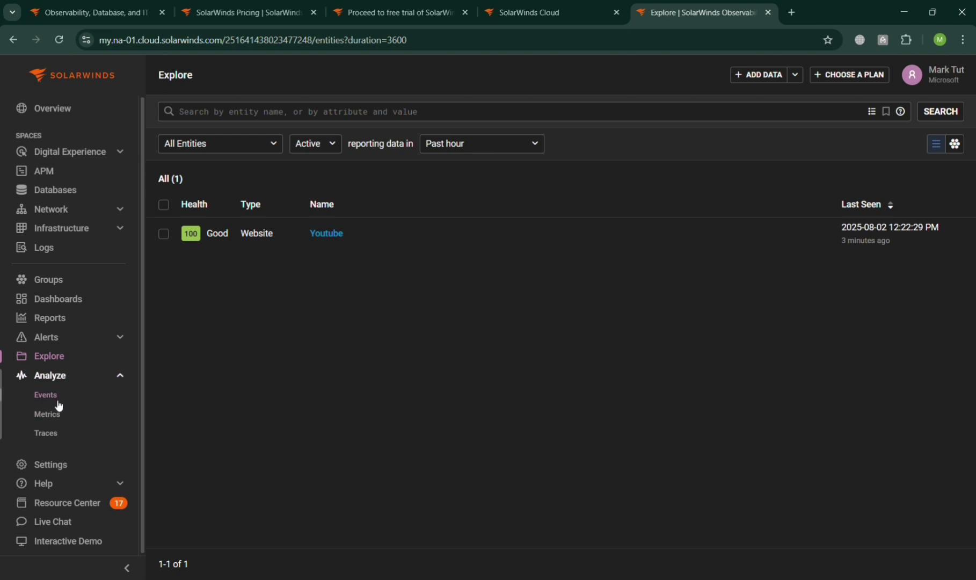
click(45, 393)
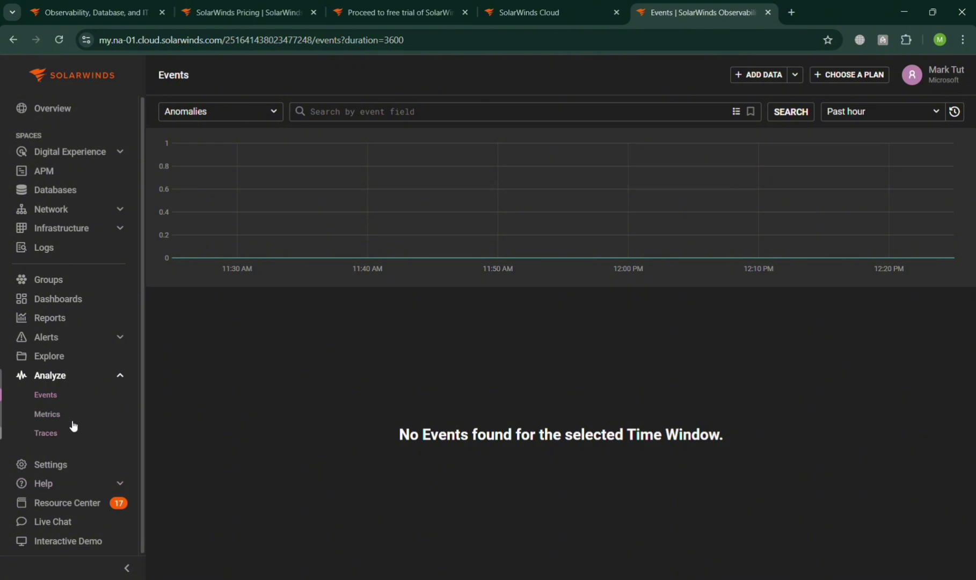
- Review the Availability, Synthetic Transactions and Email Reports pages of the Digital Experience space
click(63, 155)
click(63, 155)
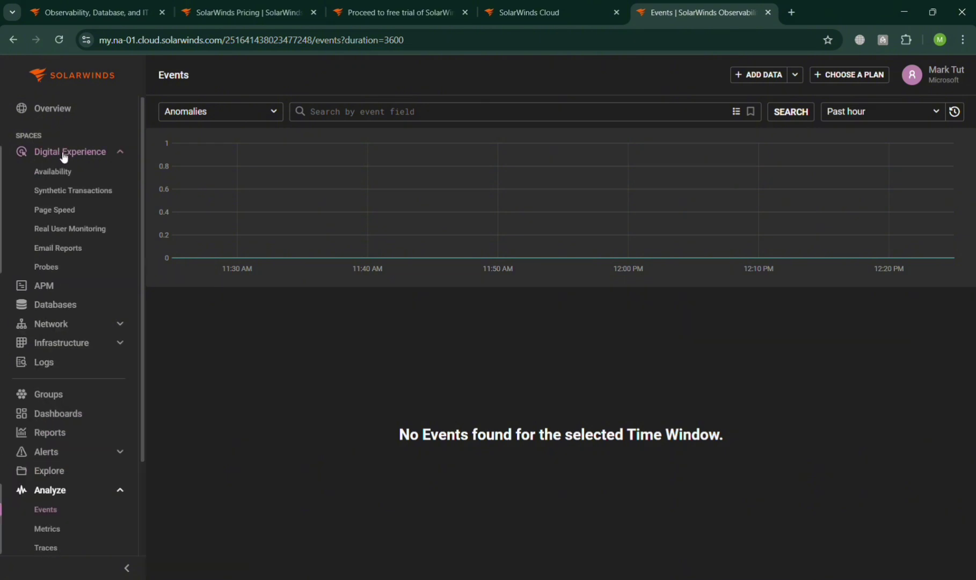
click(62, 170)
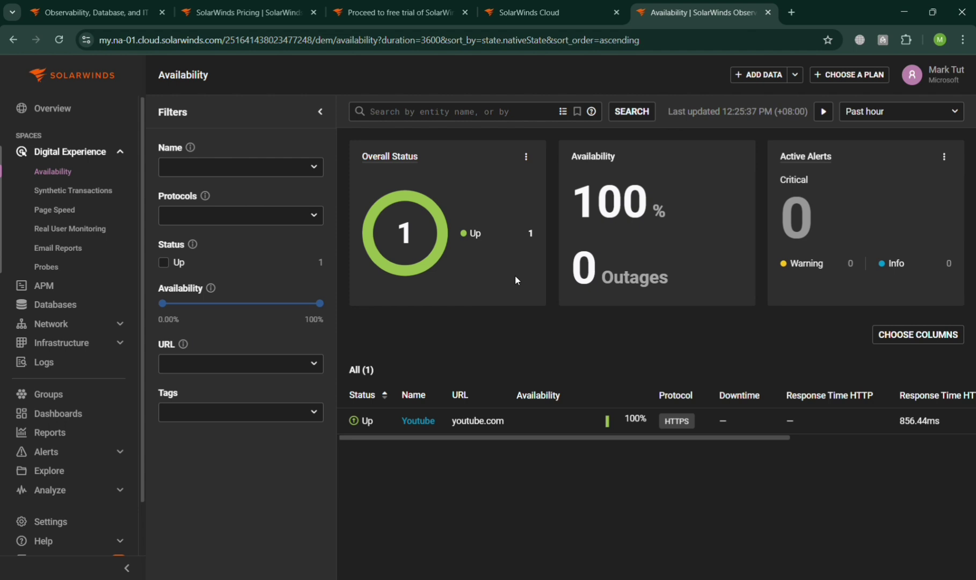
click(69, 194)
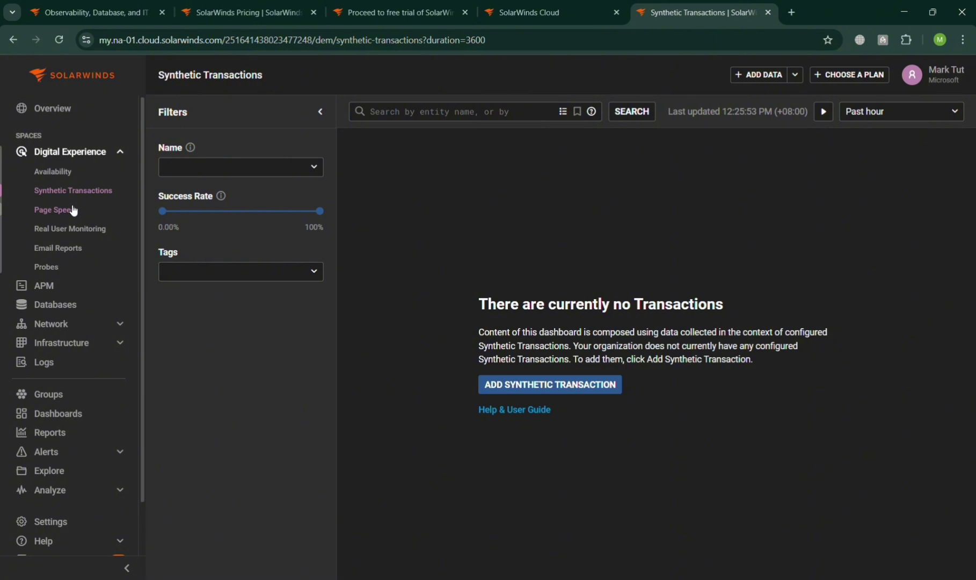
click(60, 244)
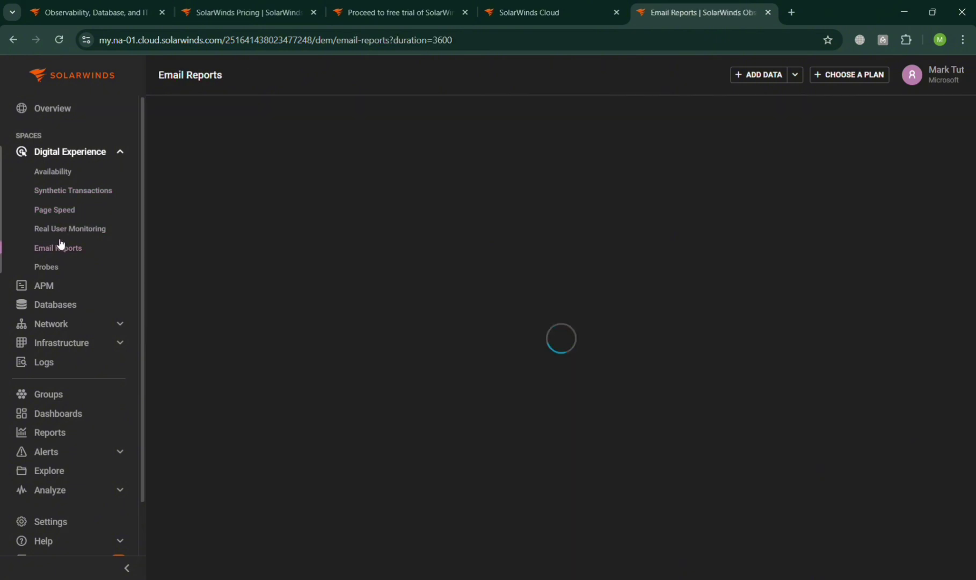
- View the Application Performance Monitoring overview and the Databases page
click(53, 290)
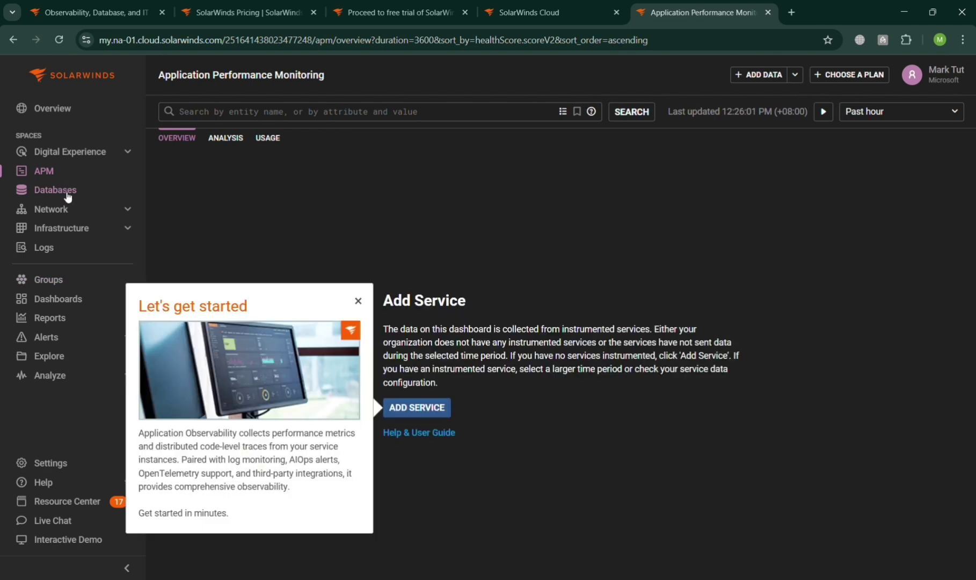
click(67, 198)
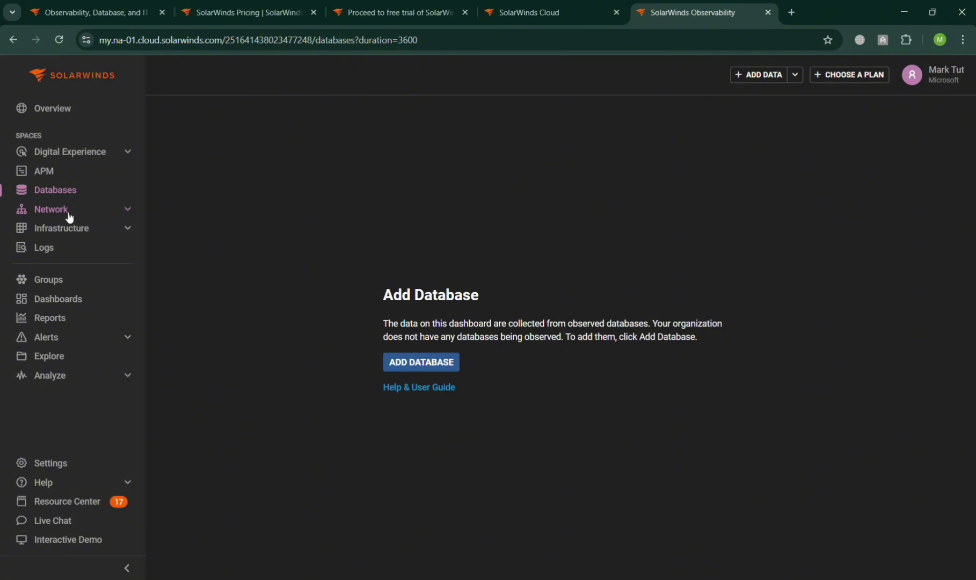
- View the Overview and Devices pages of the Network space
click(69, 215)
click(64, 230)
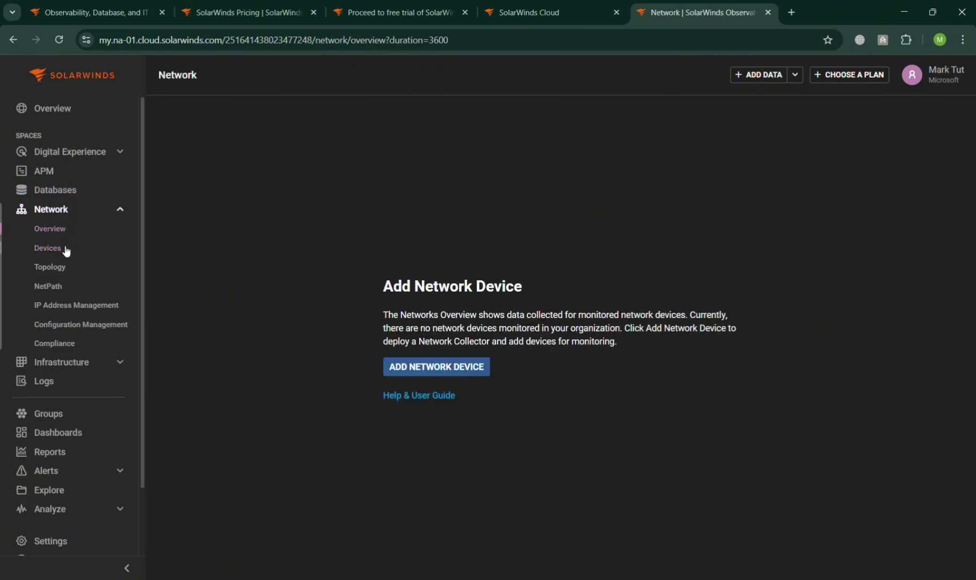
click(65, 250)
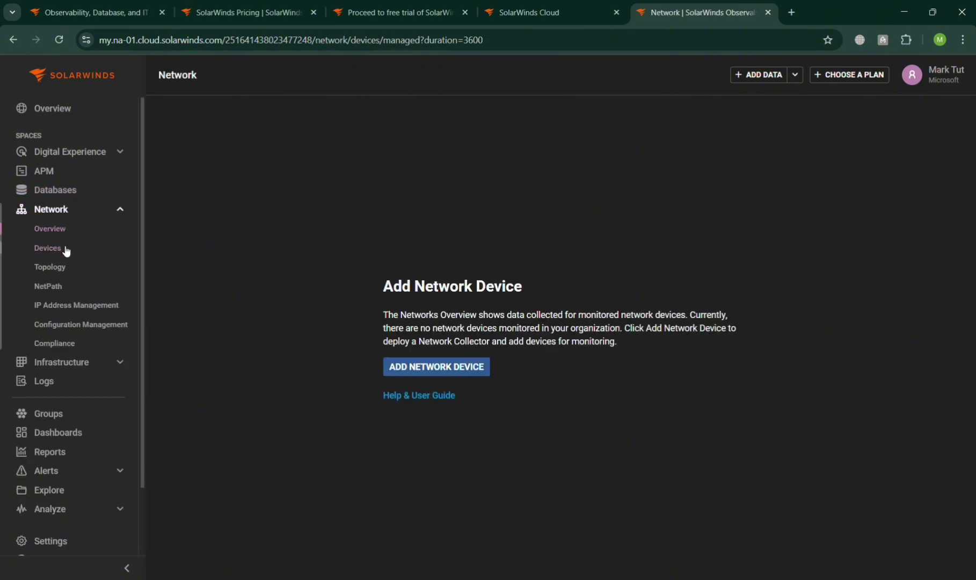
- View the AWS page of the Infrastructure space and the page listing all logs
click(99, 364)
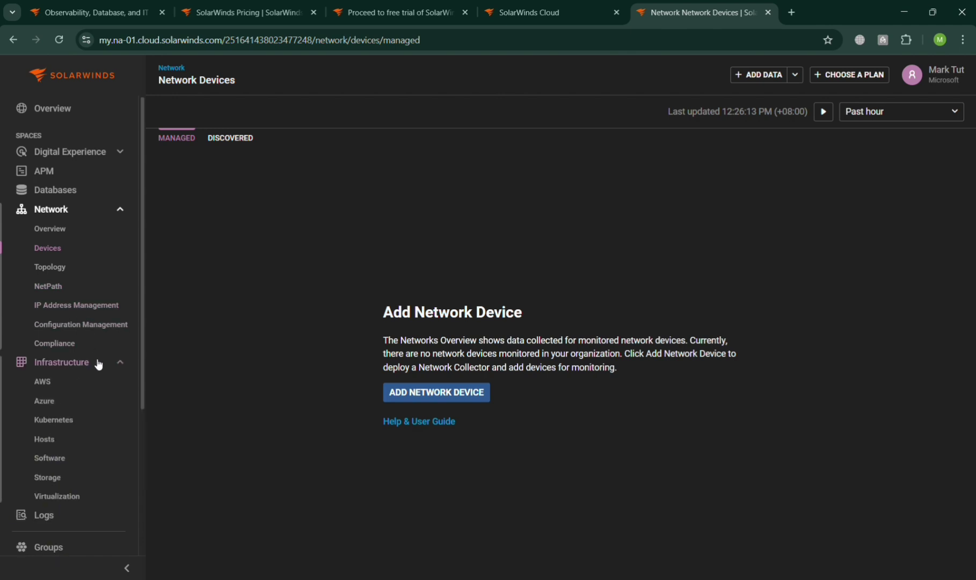
click(73, 380)
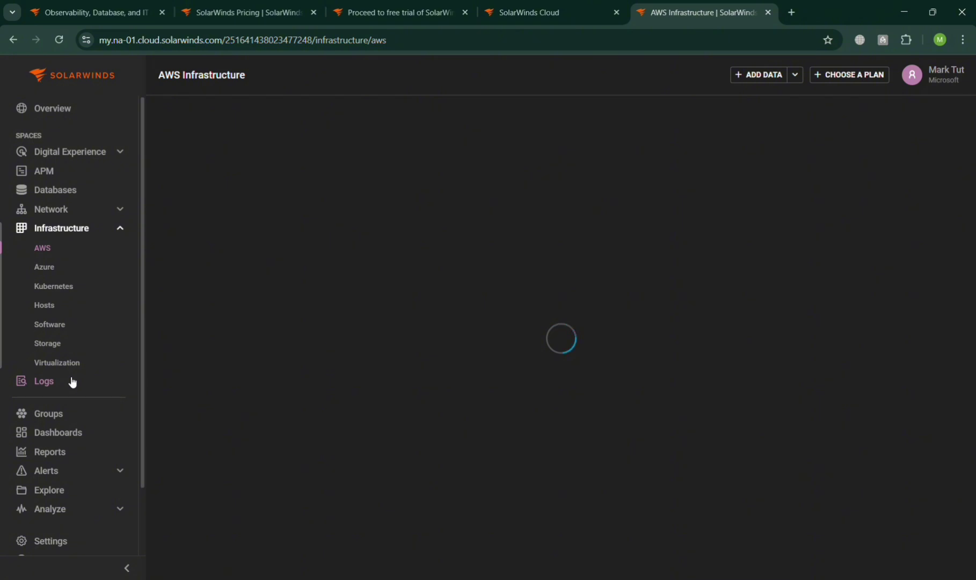
click(44, 381)
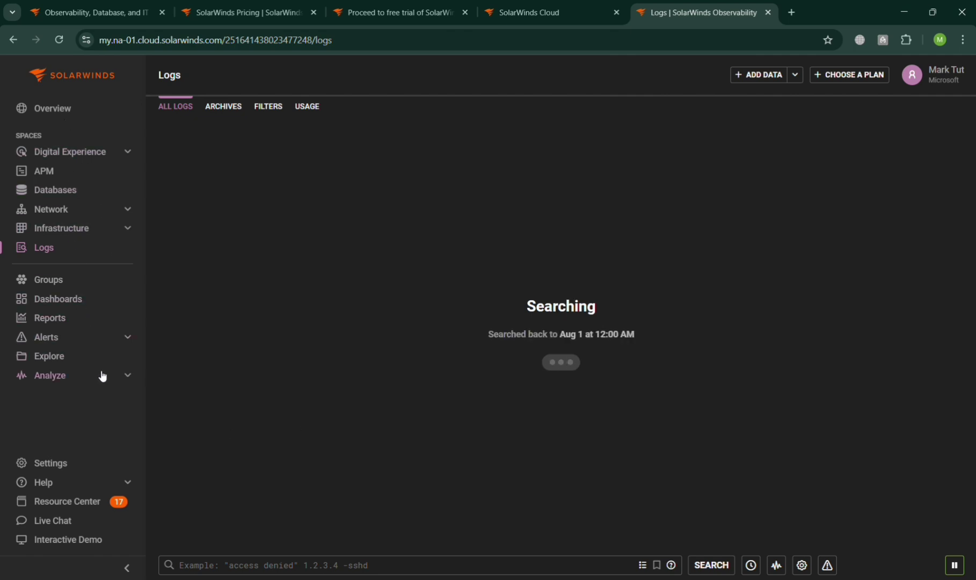
- Review the Profile settings down to My Activity and the General account settings, and reveal the Help options
click(96, 469)
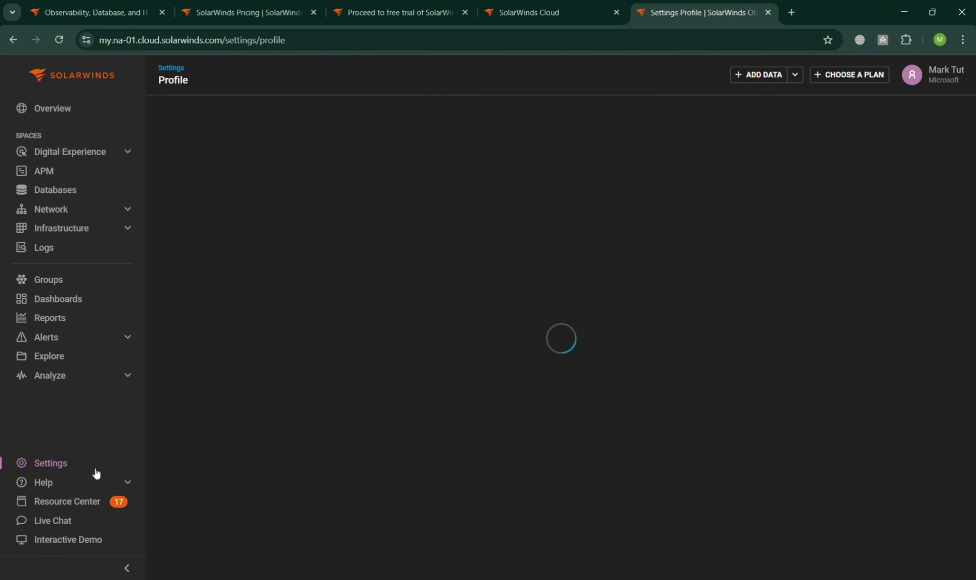
scroll(487, 372, down, 8)
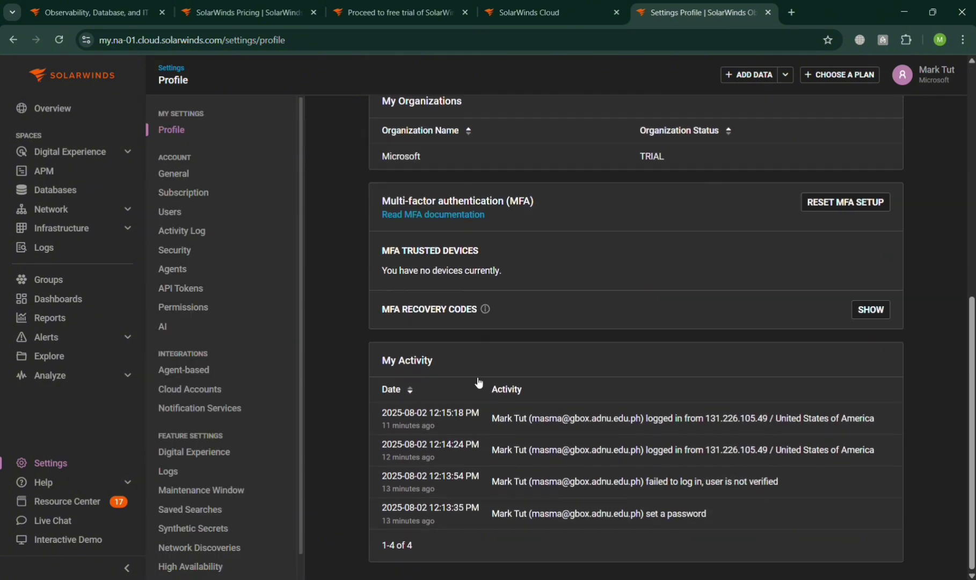
click(199, 171)
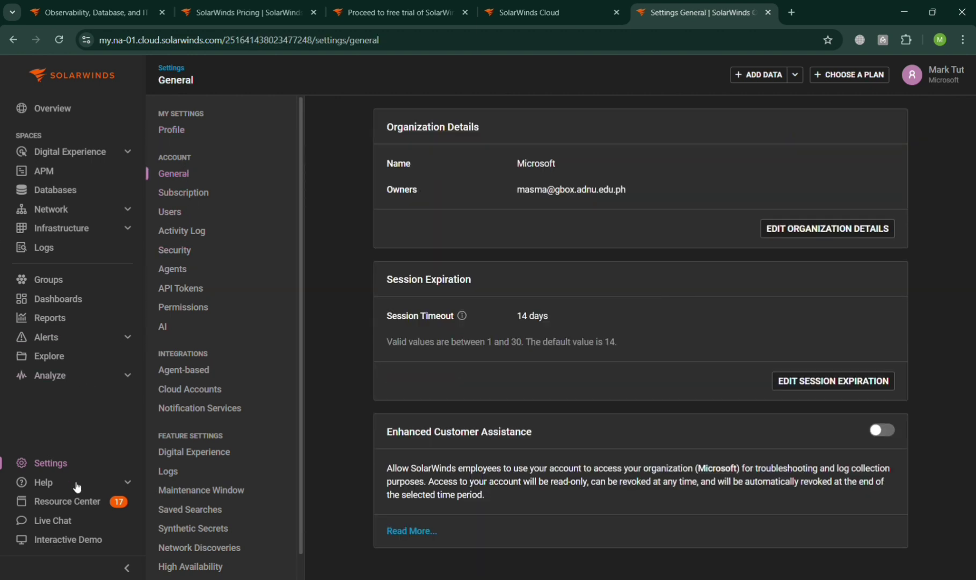
click(77, 484)
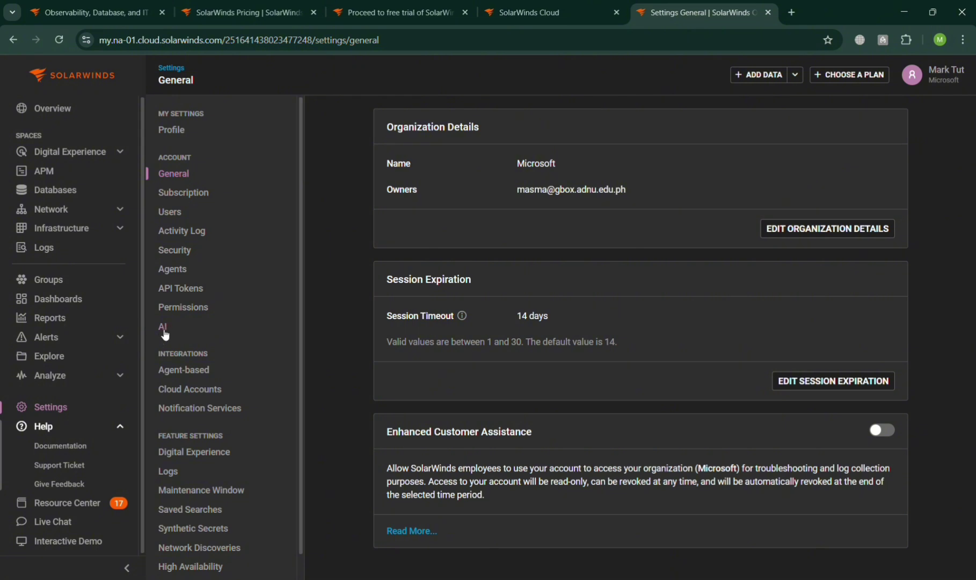
- View the Groups page and return to the system dashboards list
click(61, 280)
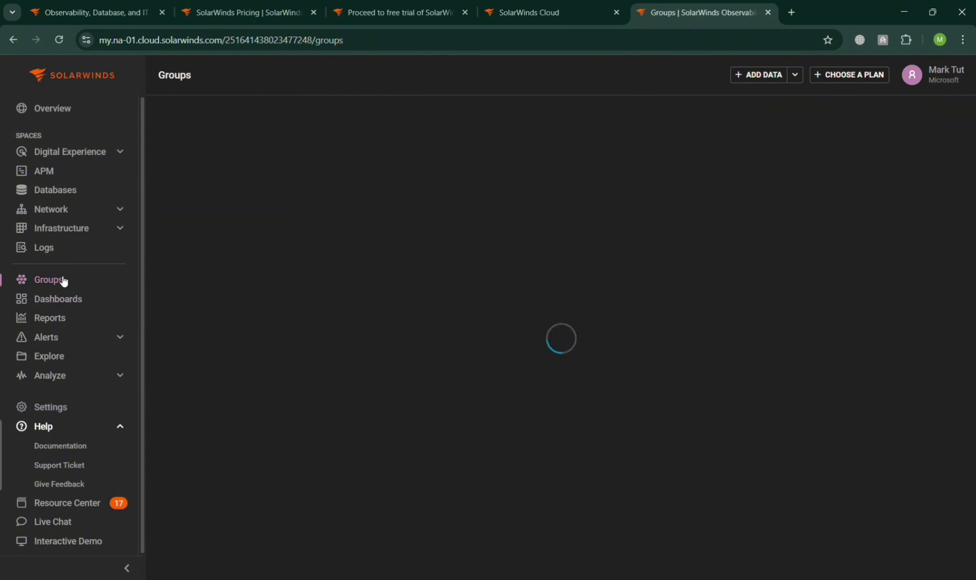
click(71, 304)
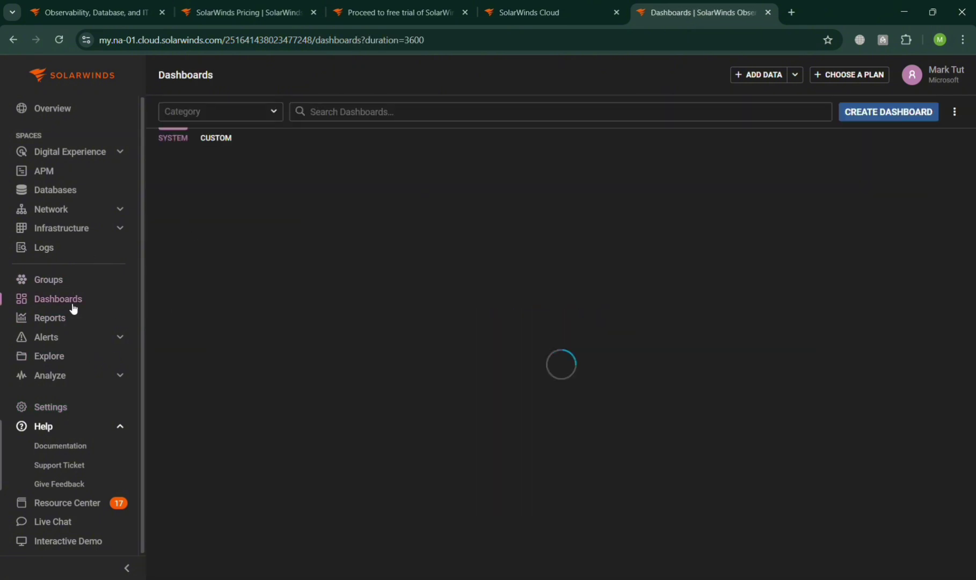